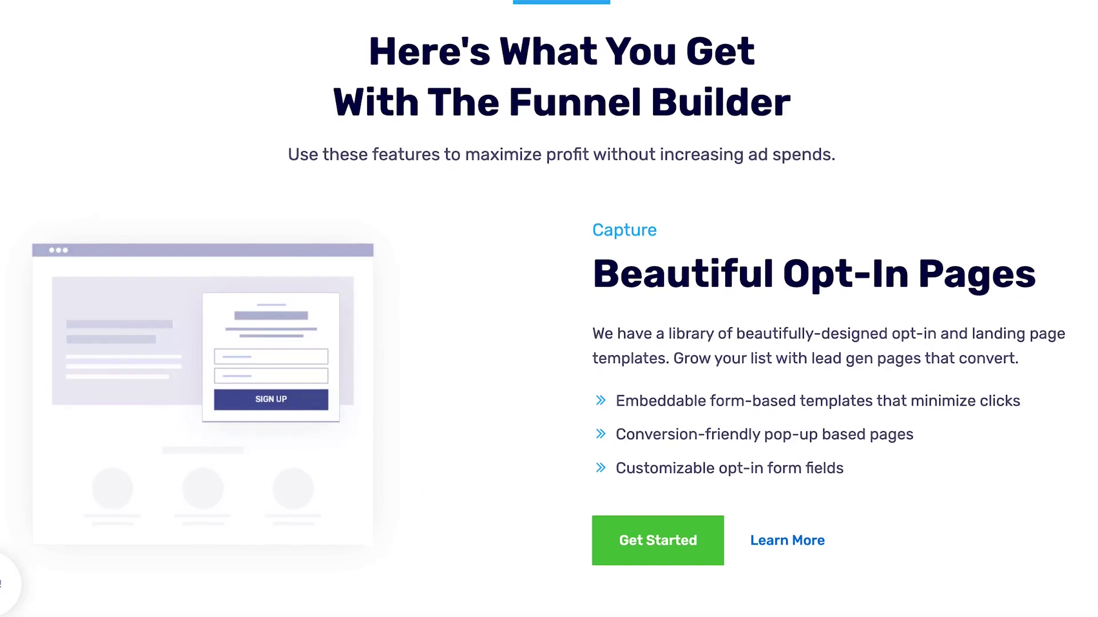
Step: Scroll through the FunnelKit feature and checkout pages
scroll(549, 309, down, 5)
scroll(549, 309, down, 2)
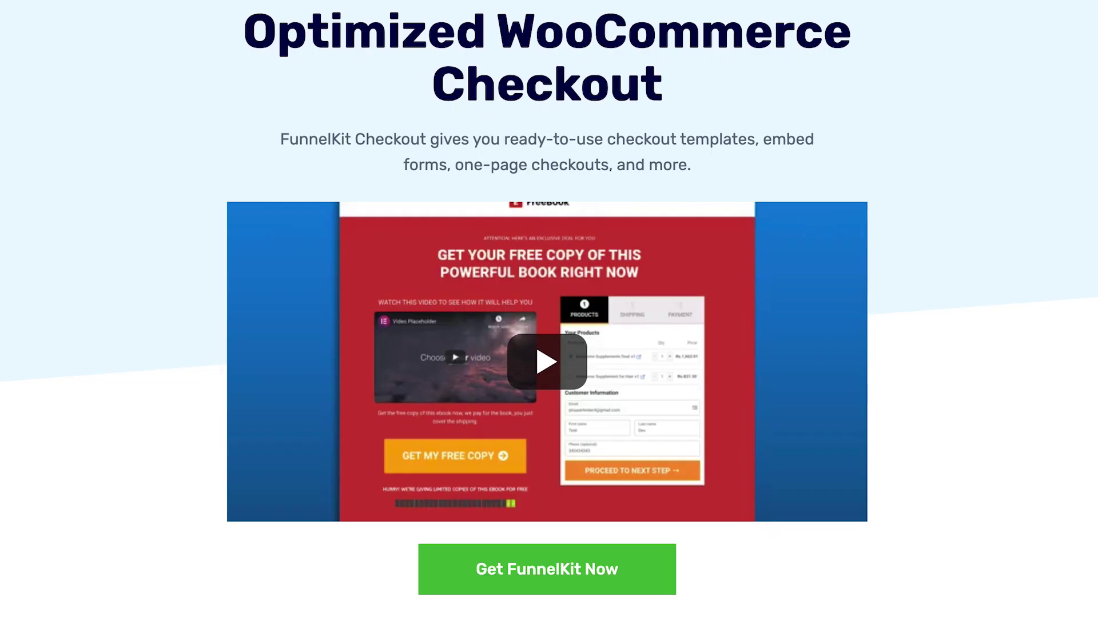
scroll(549, 309, down, 2)
scroll(549, 308, down, 6)
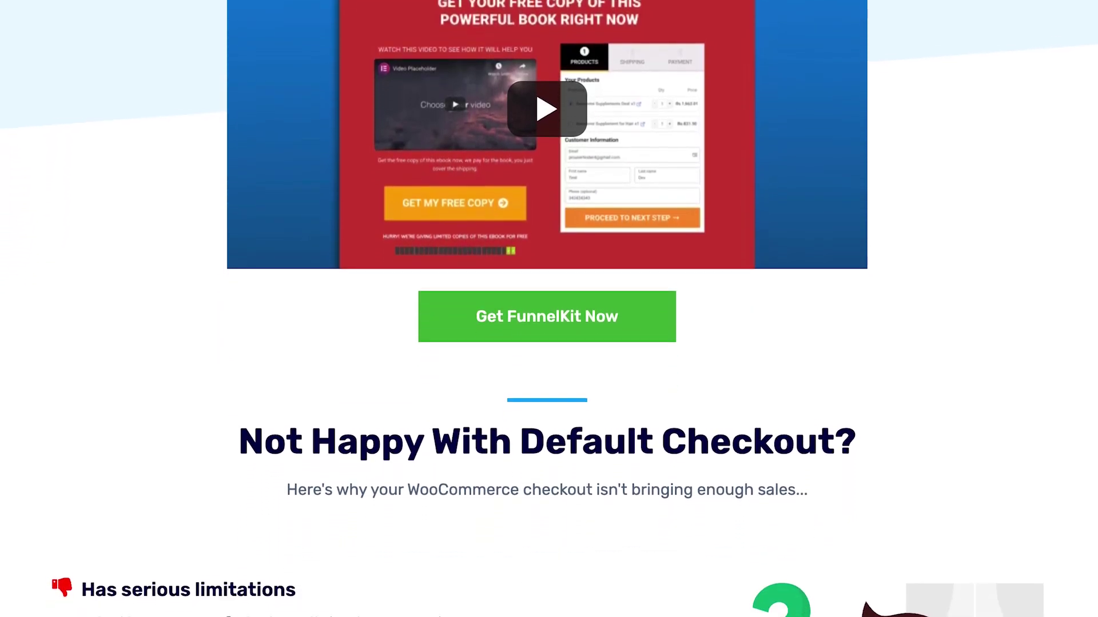
scroll(549, 309, down, 5)
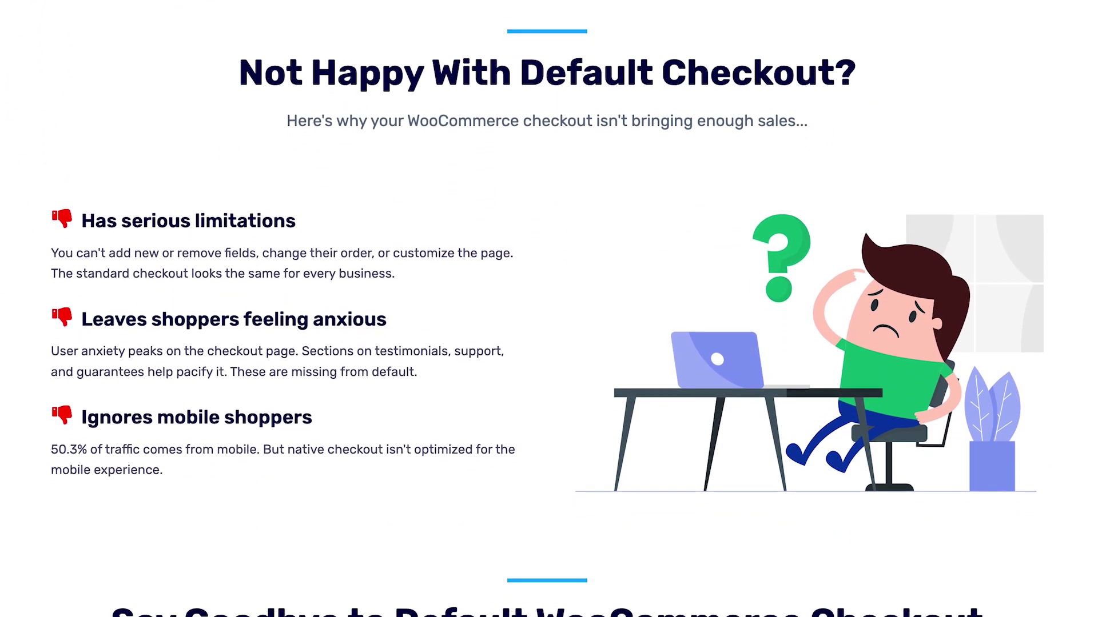
scroll(549, 309, down, 5)
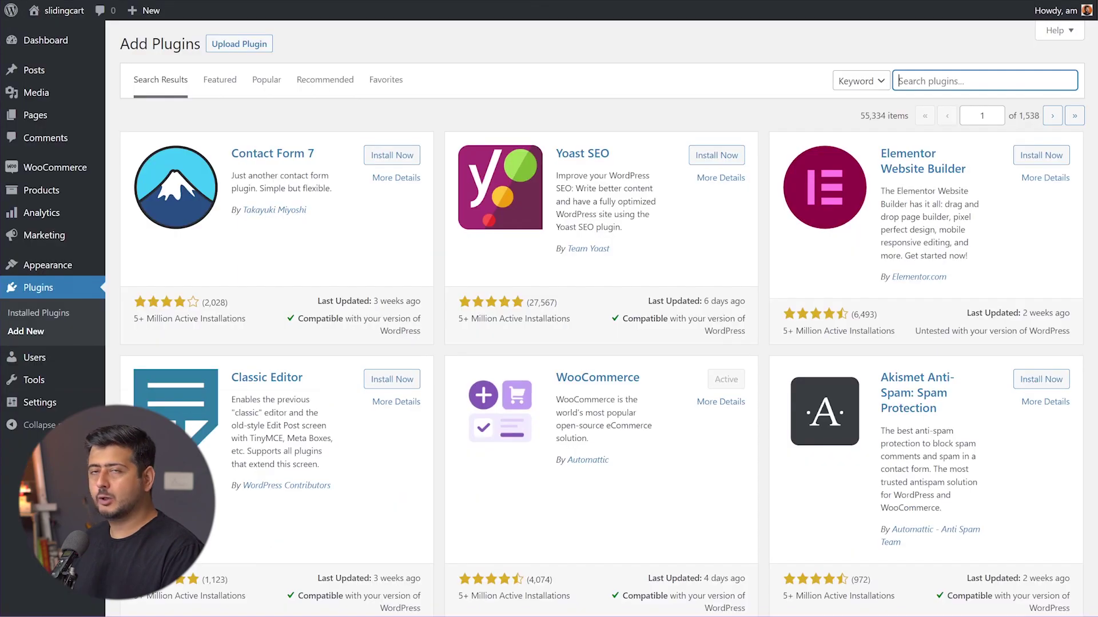
Step: Search for 'Cart For WooCommerce By FunnelKit', then install and activate version 1.0.2
click(940, 78)
text(Cart For WooCommerce By FunnelKit)
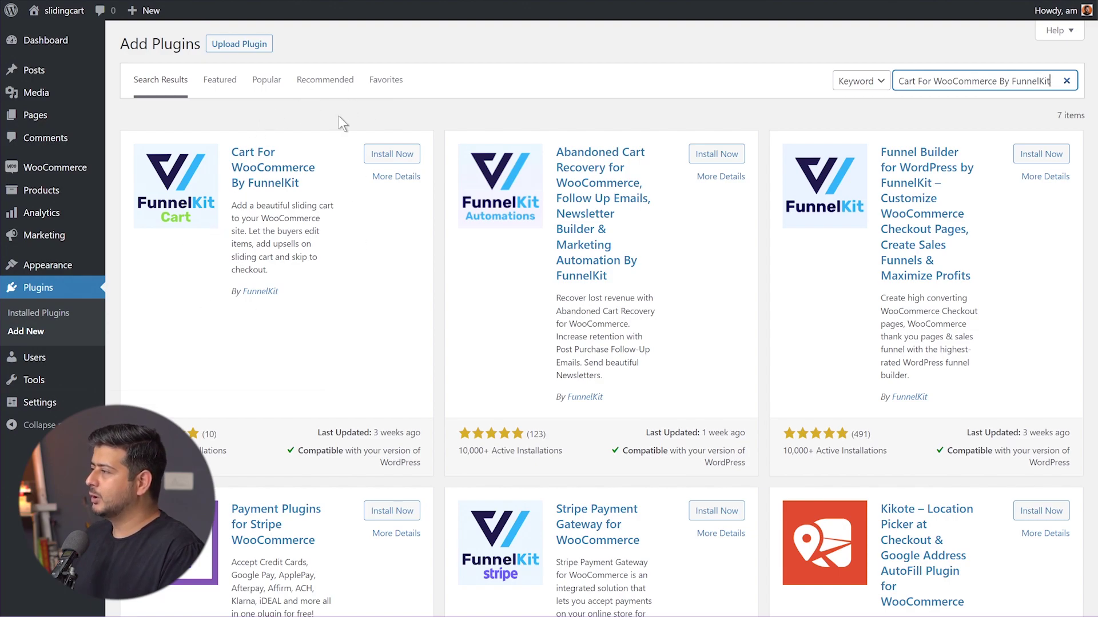
click(383, 157)
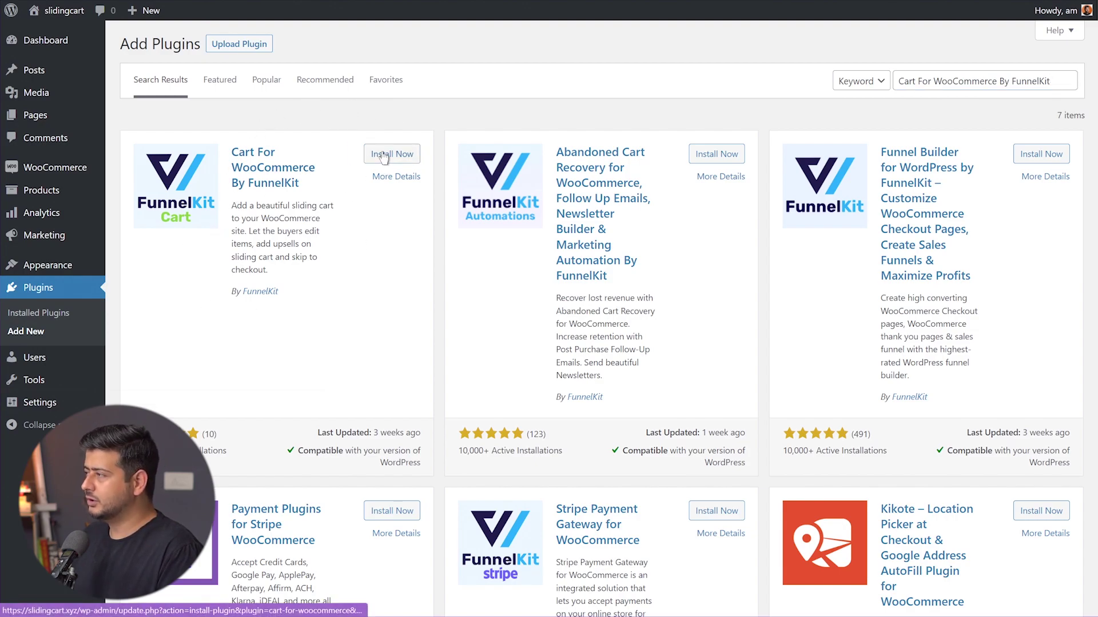
click(383, 156)
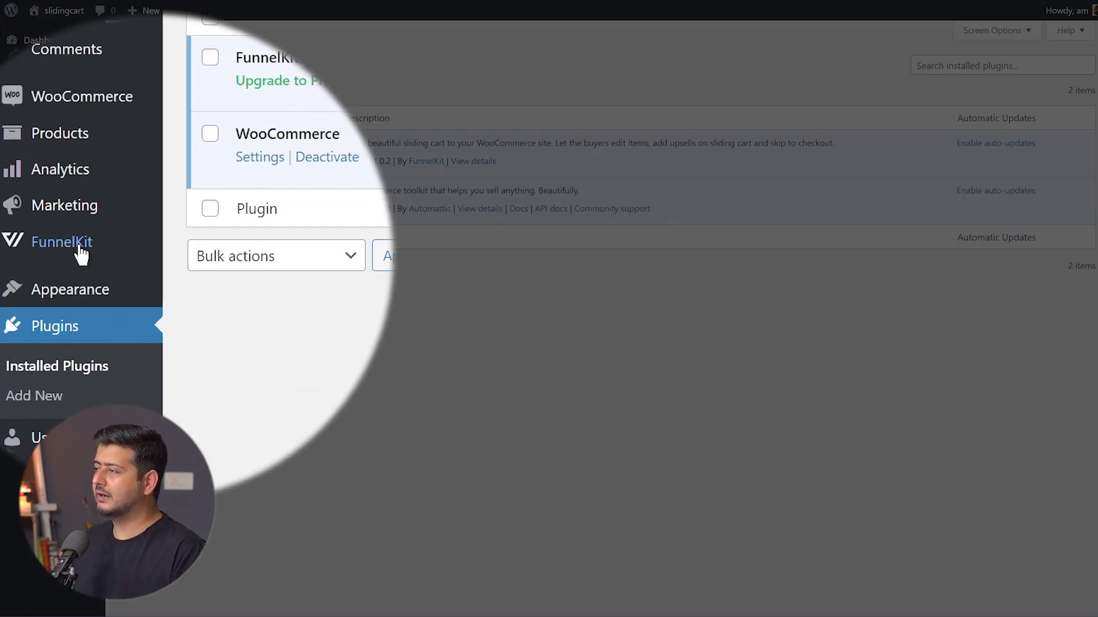
Step: Open the FunnelKit Cart for WooCommerce settings from the Plugins list
mouse_move(56, 261)
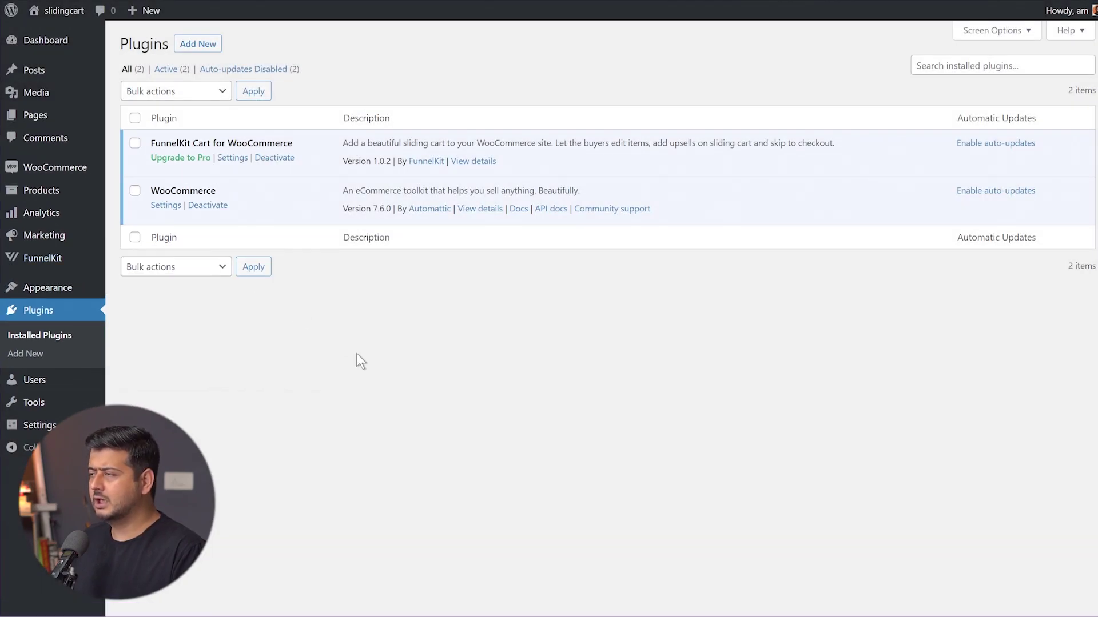
click(233, 158)
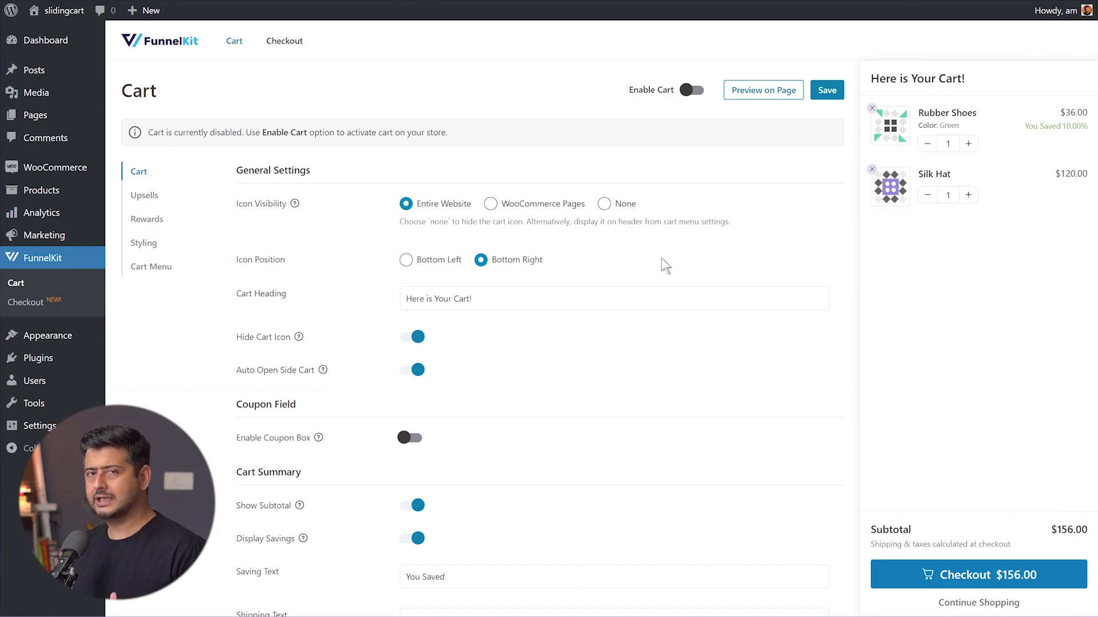
scroll(661, 259, down, 8)
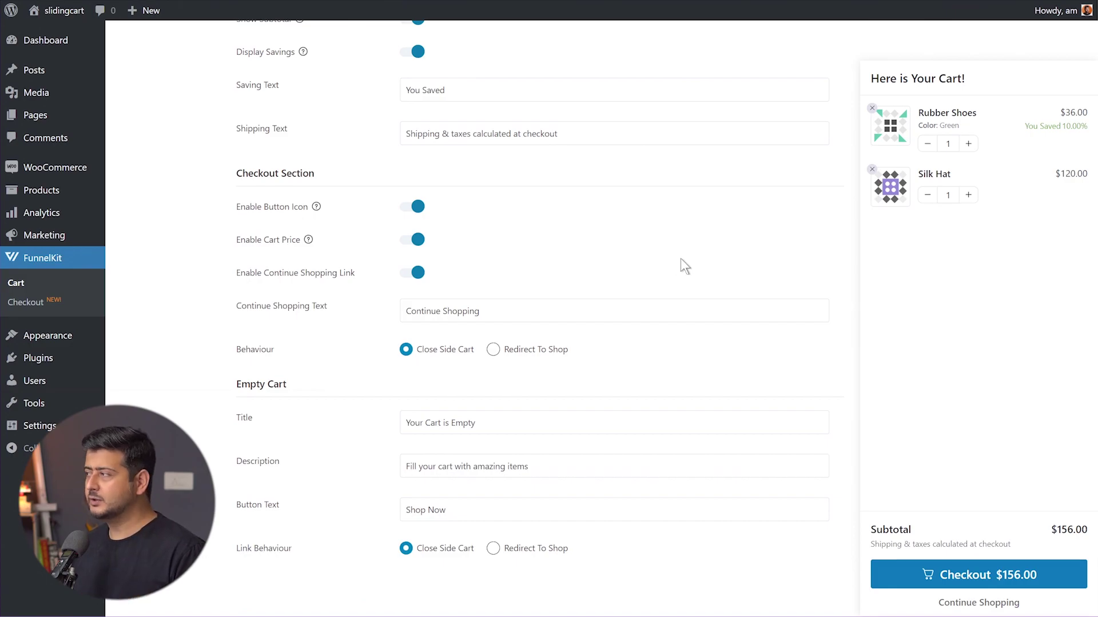
scroll(681, 260, up, 8)
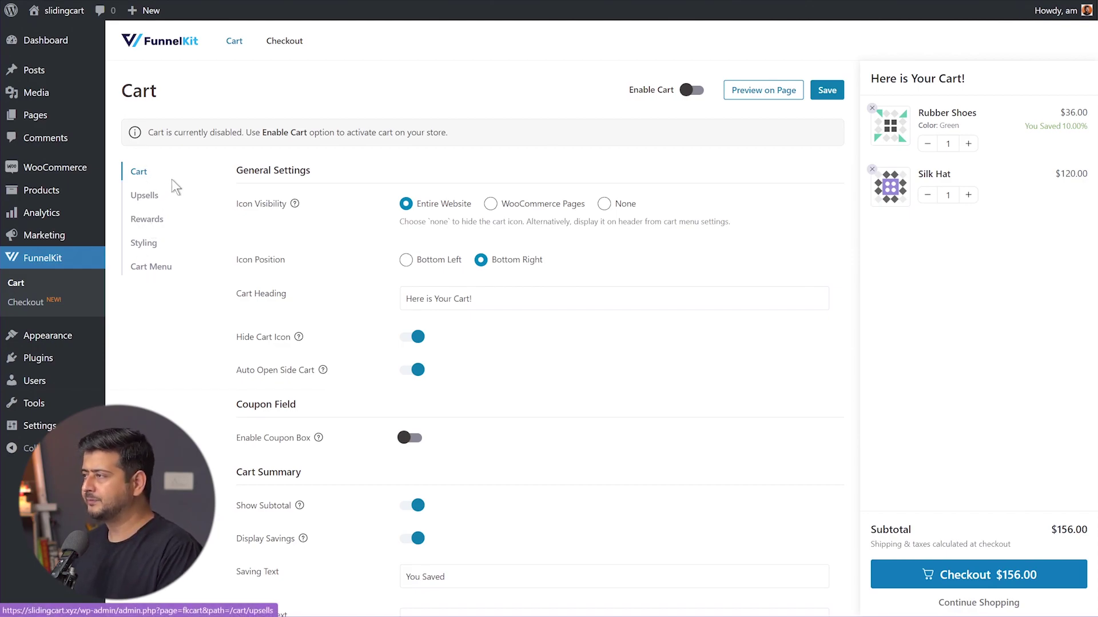
scroll(498, 263, down, 5)
scroll(515, 286, down, 4)
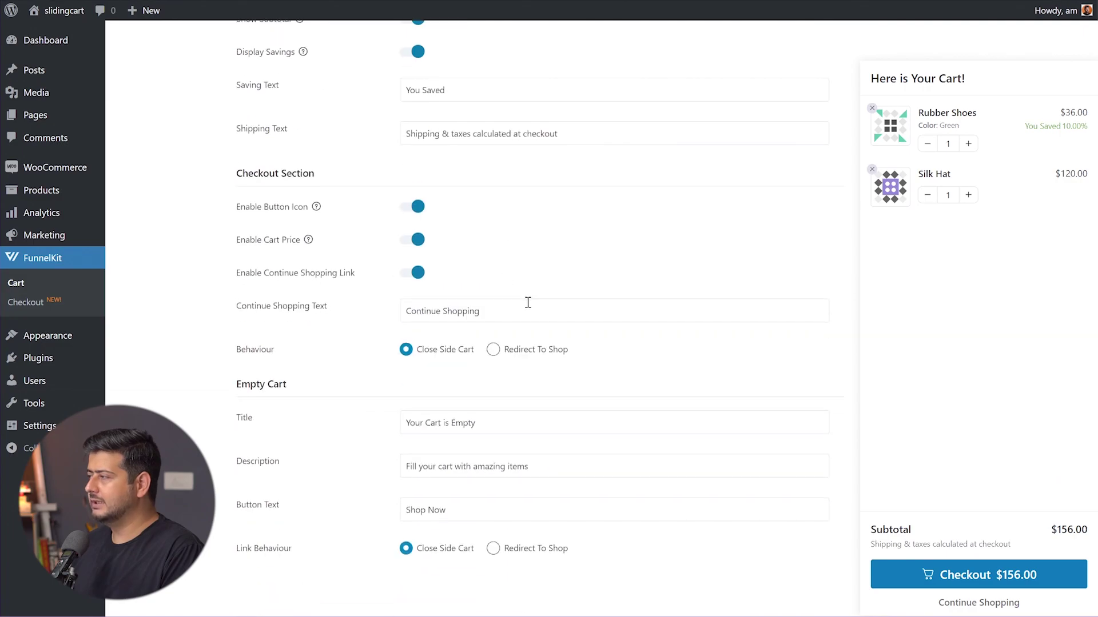
scroll(527, 302, up, 9)
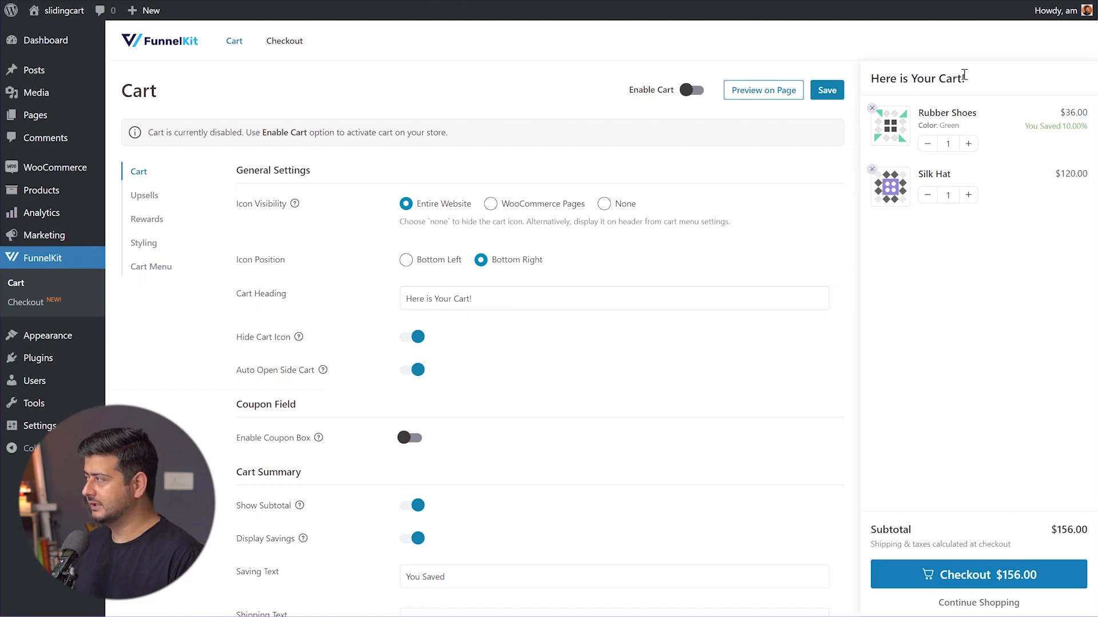
Step: Change the cart heading text to 'Your cart contains!'
click(480, 303)
drag(480, 303, 393, 301)
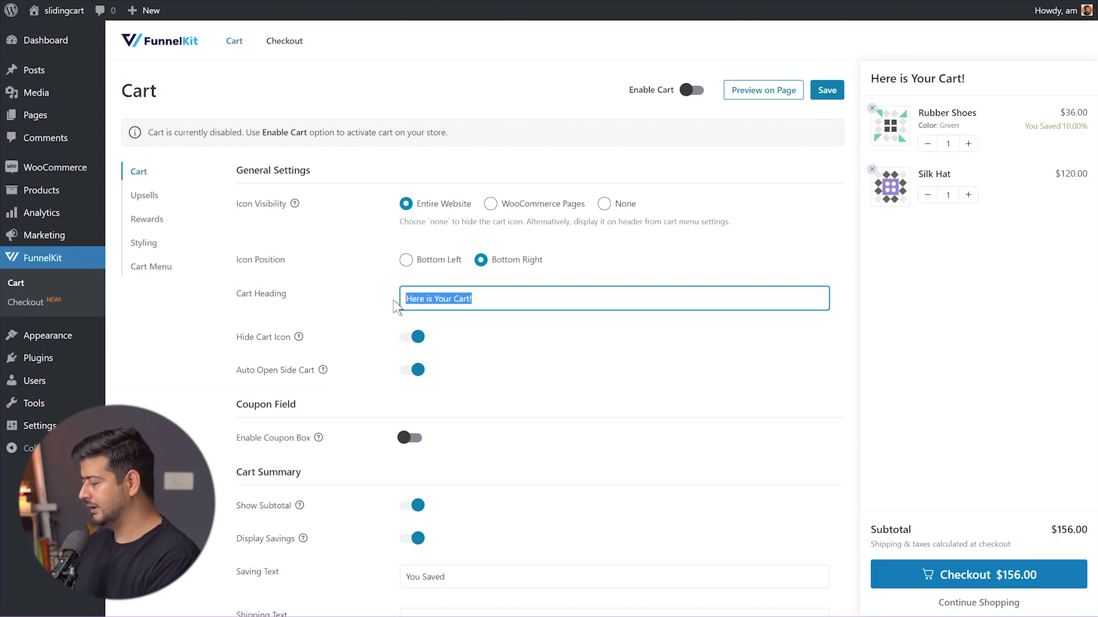
text(Your cart contai)
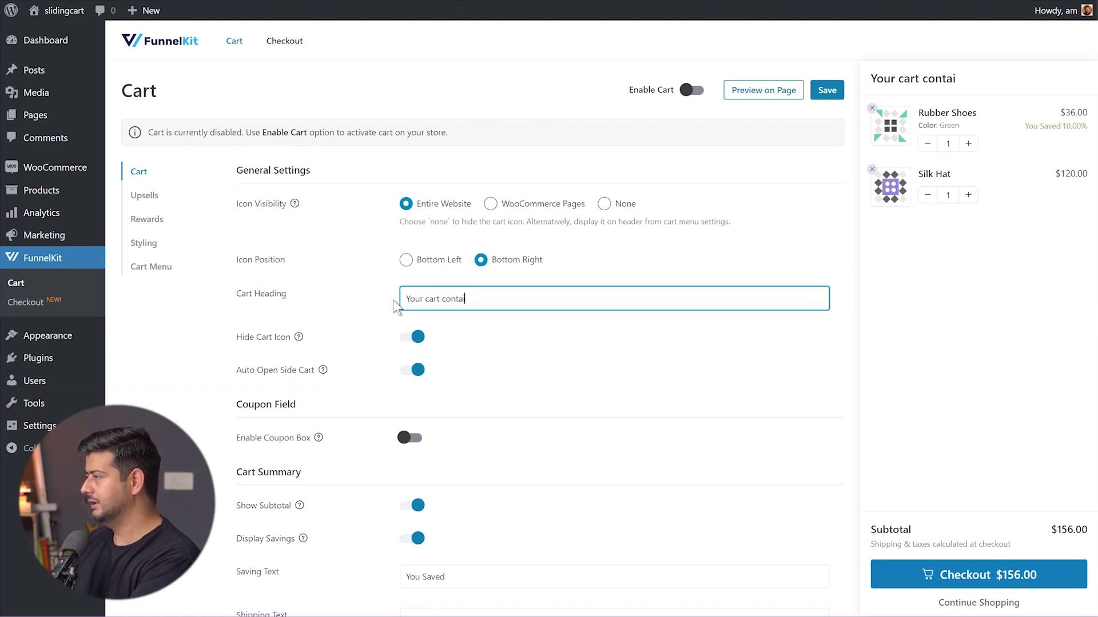
text(ns!)
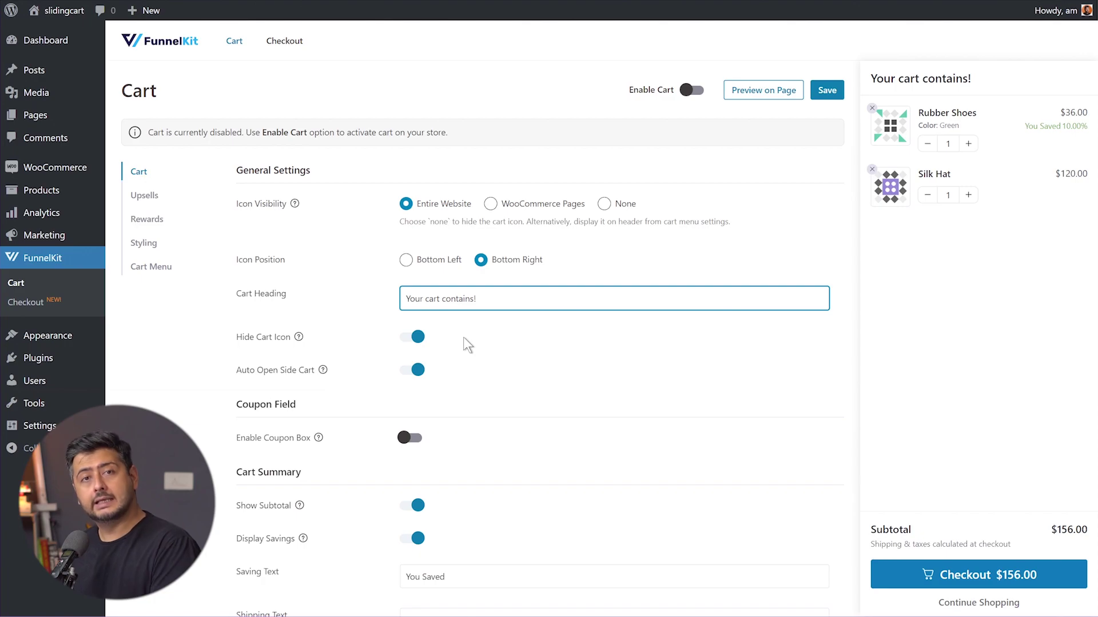
Step: Switch off Hide Cart Icon so the cart icon is shown
click(416, 343)
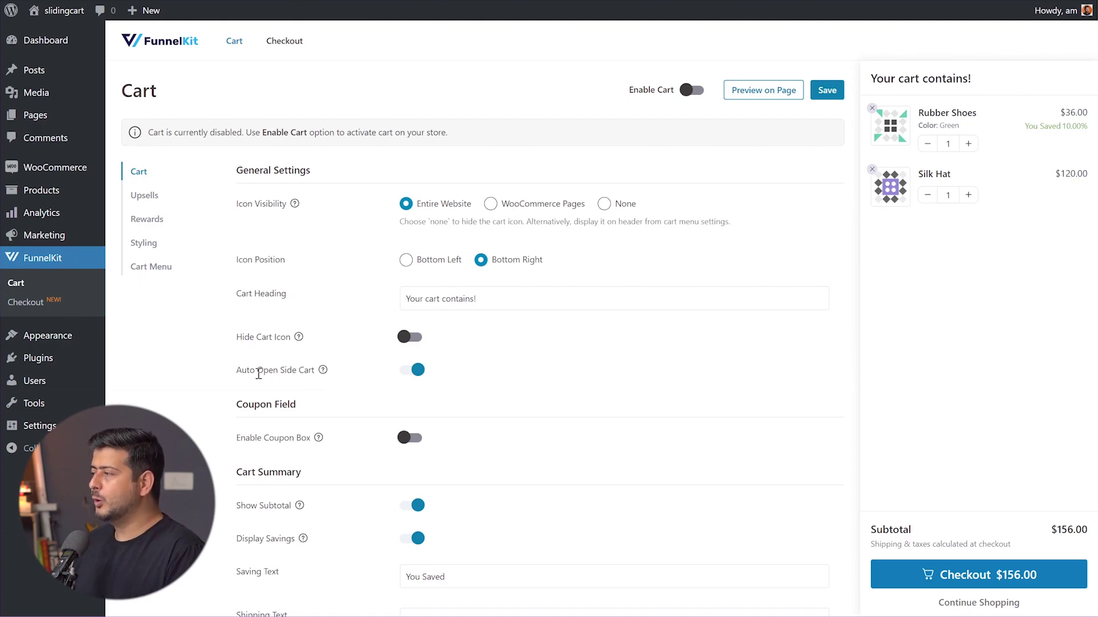
mouse_move(324, 371)
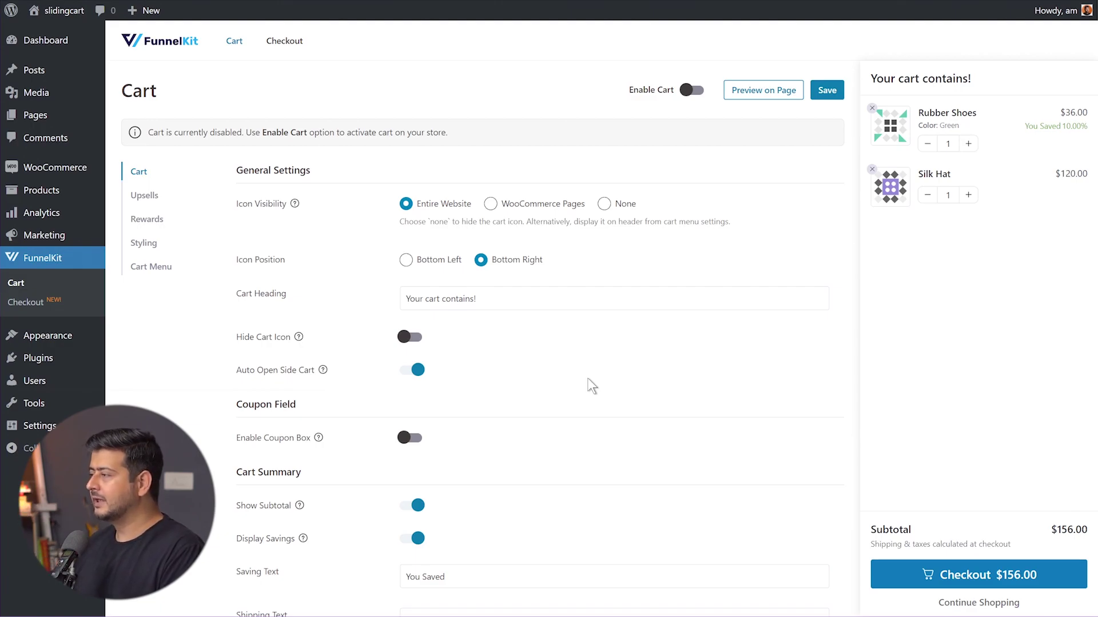
scroll(591, 386, down, 2)
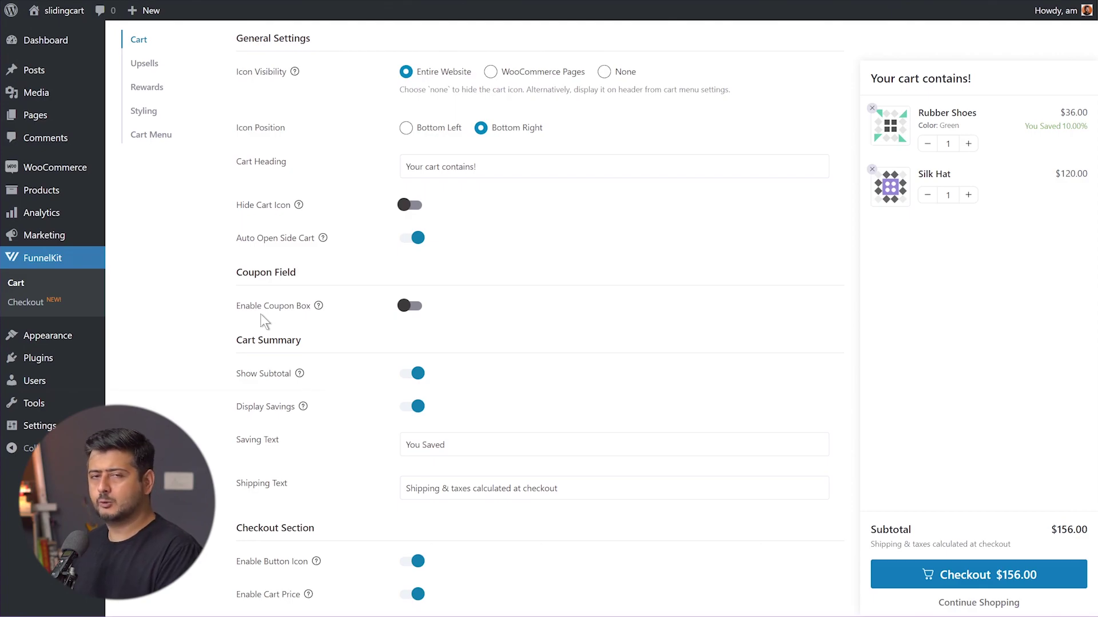
Step: Enable the coupon box and set its display to Expanded
click(408, 306)
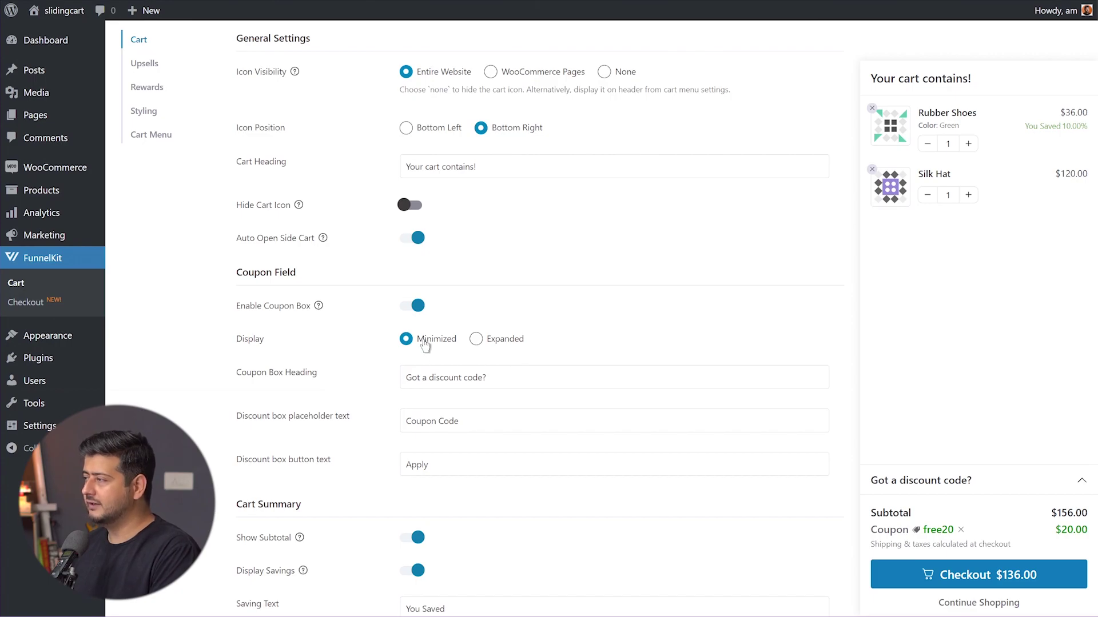
click(1007, 486)
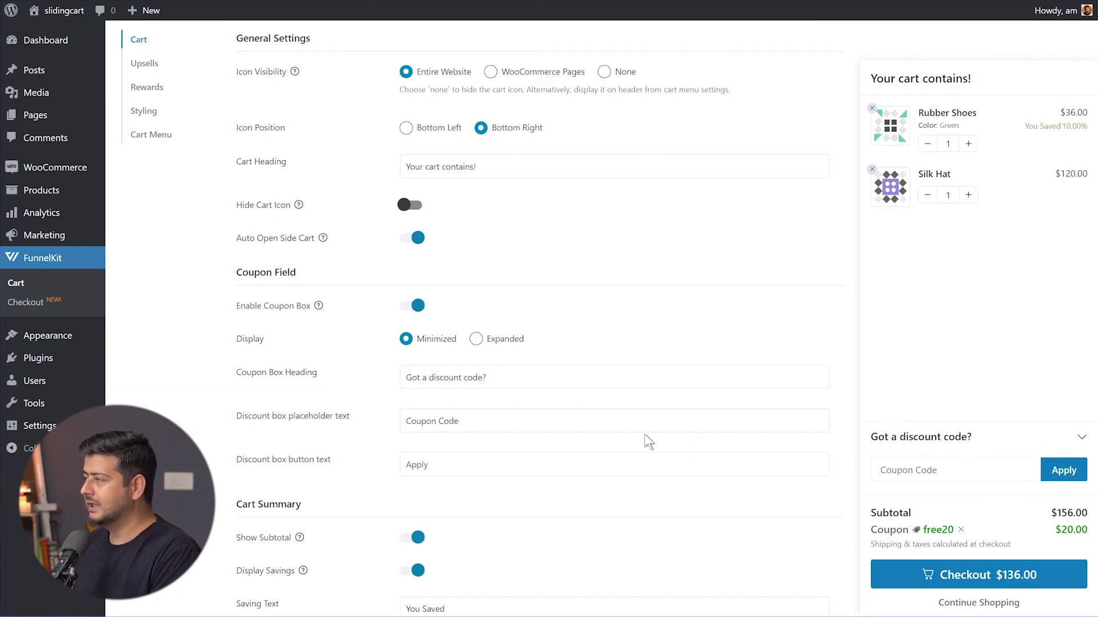
click(493, 340)
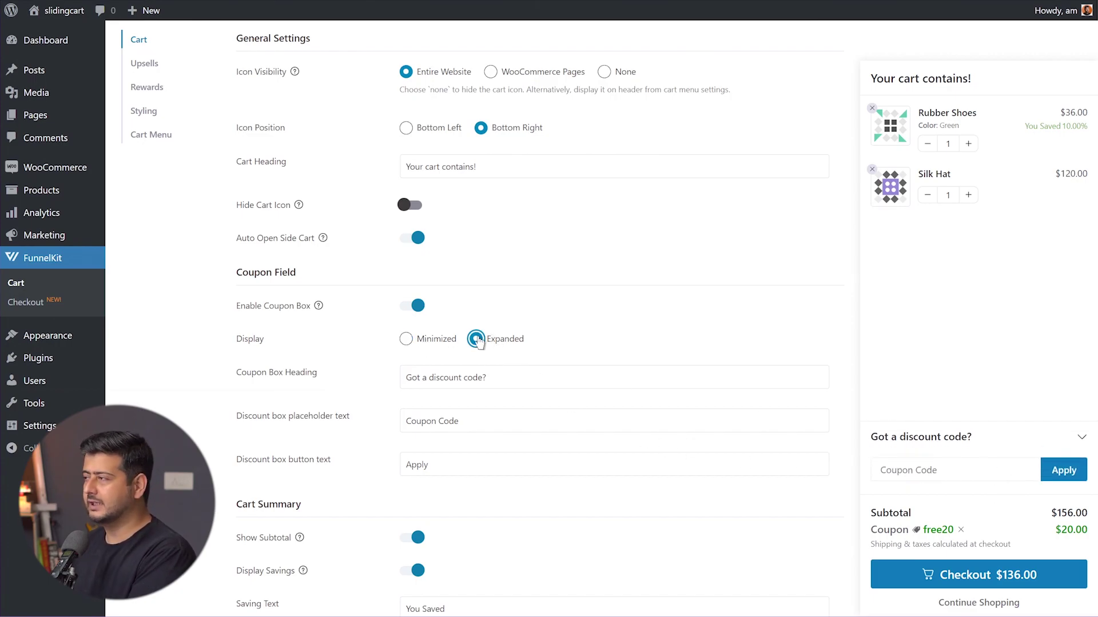
click(437, 341)
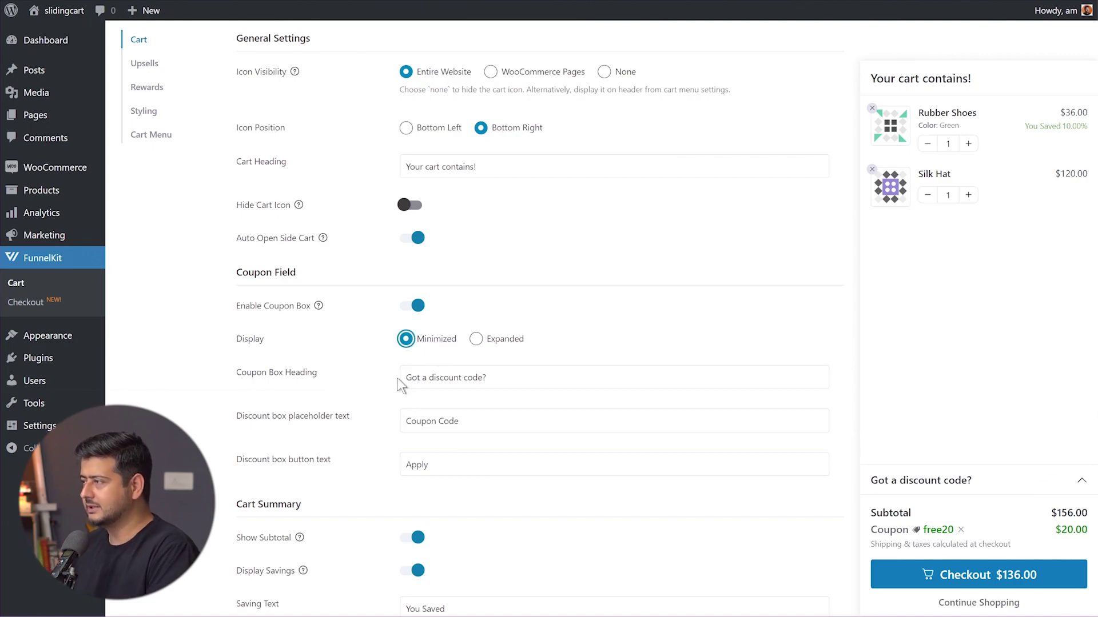
click(506, 342)
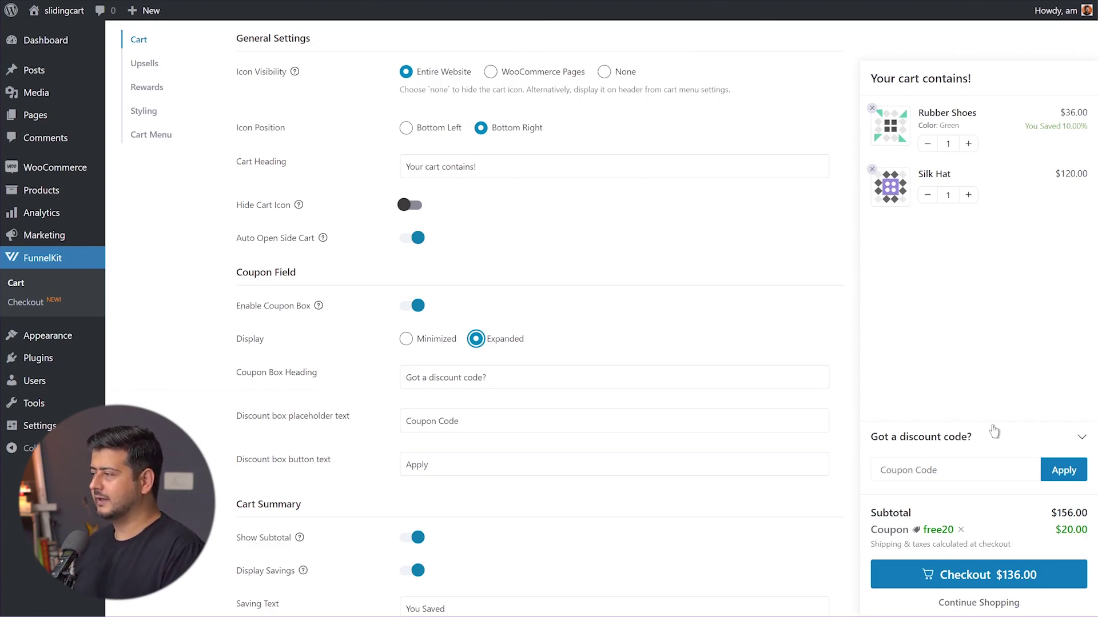
scroll(600, 314, down, 1)
scroll(600, 314, down, 2)
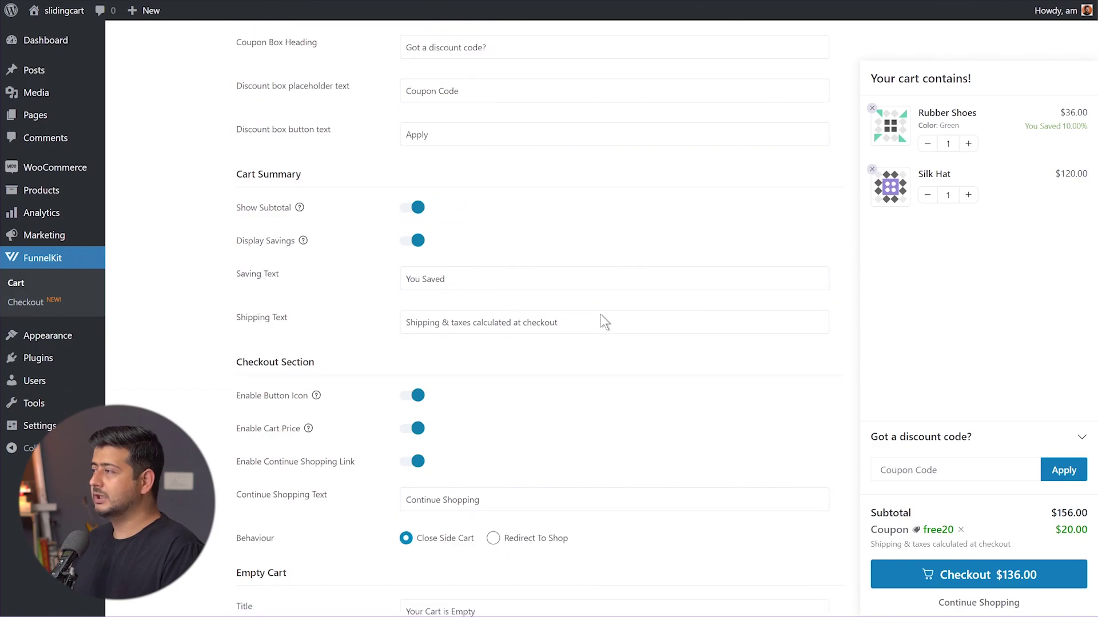
mouse_move(306, 218)
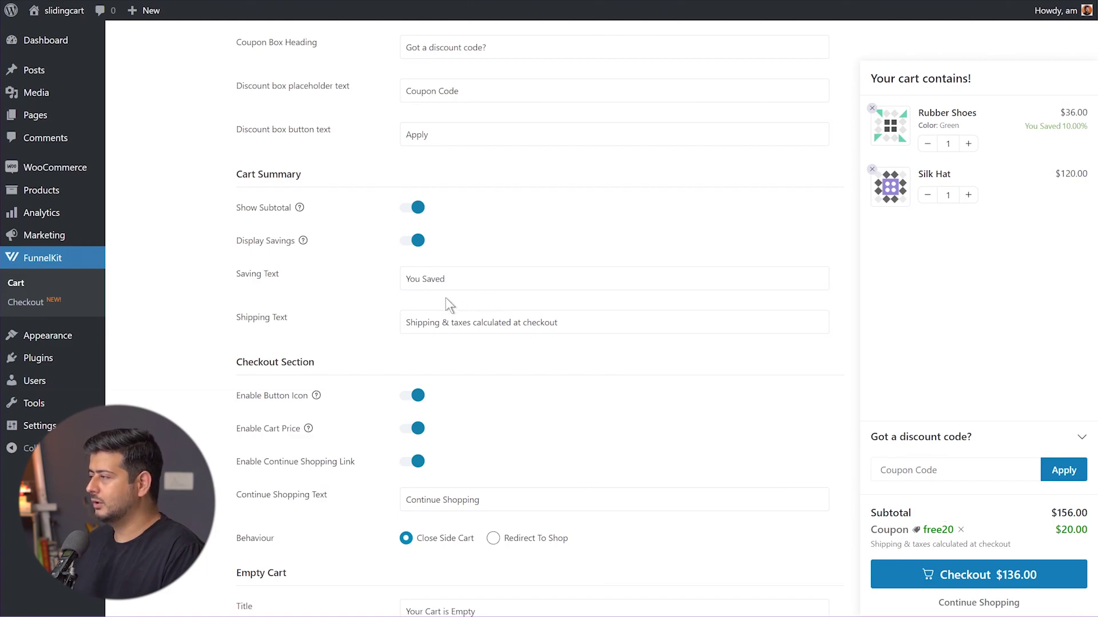
click(416, 209)
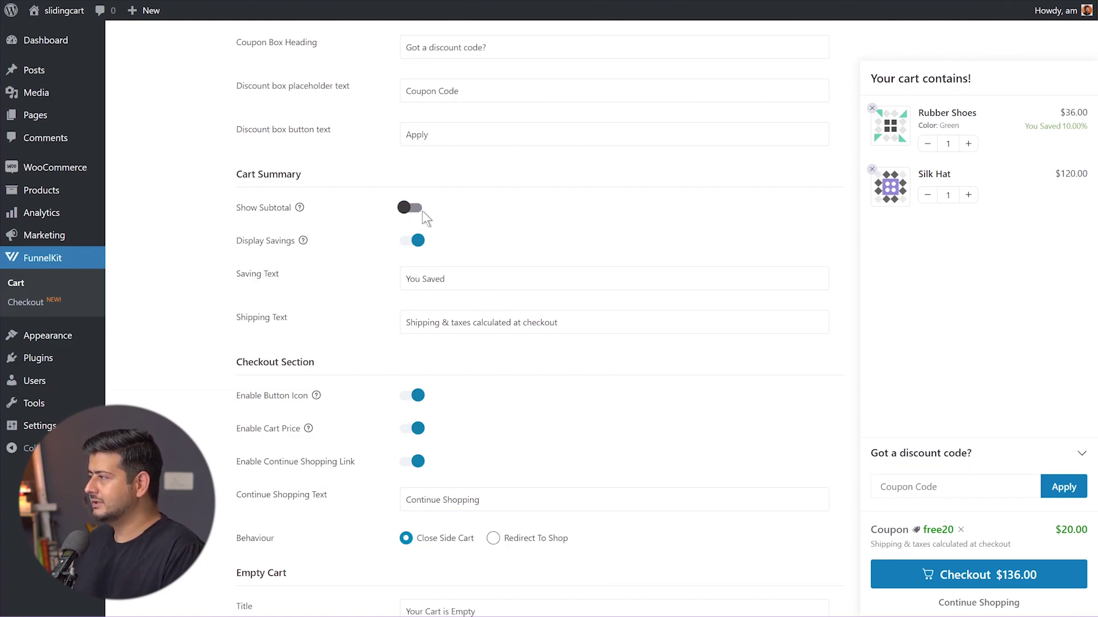
click(421, 209)
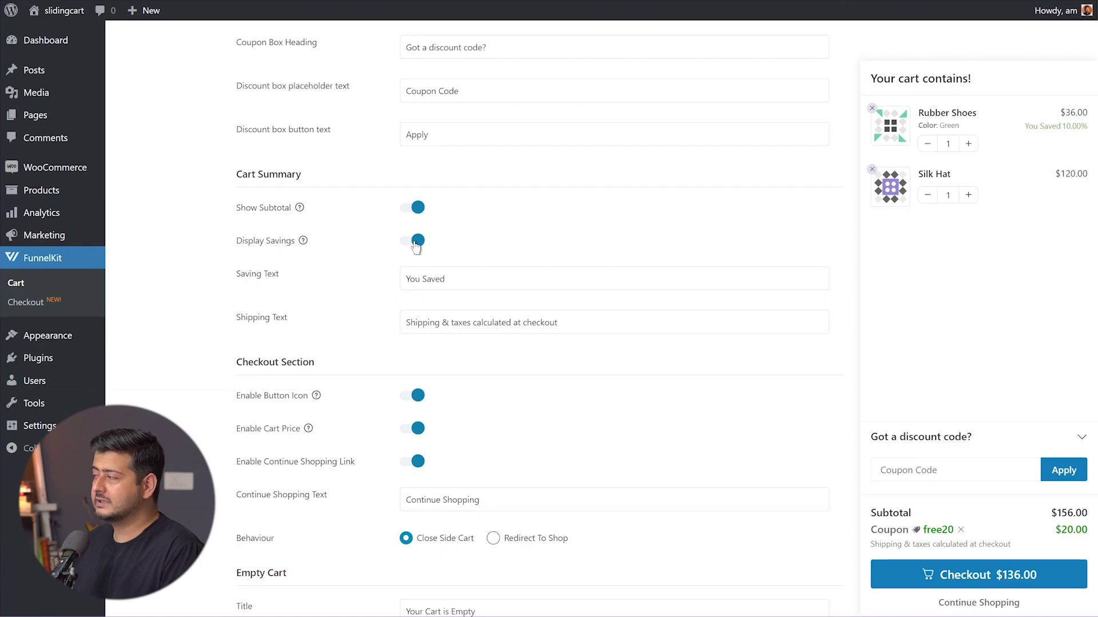
click(416, 242)
click(415, 244)
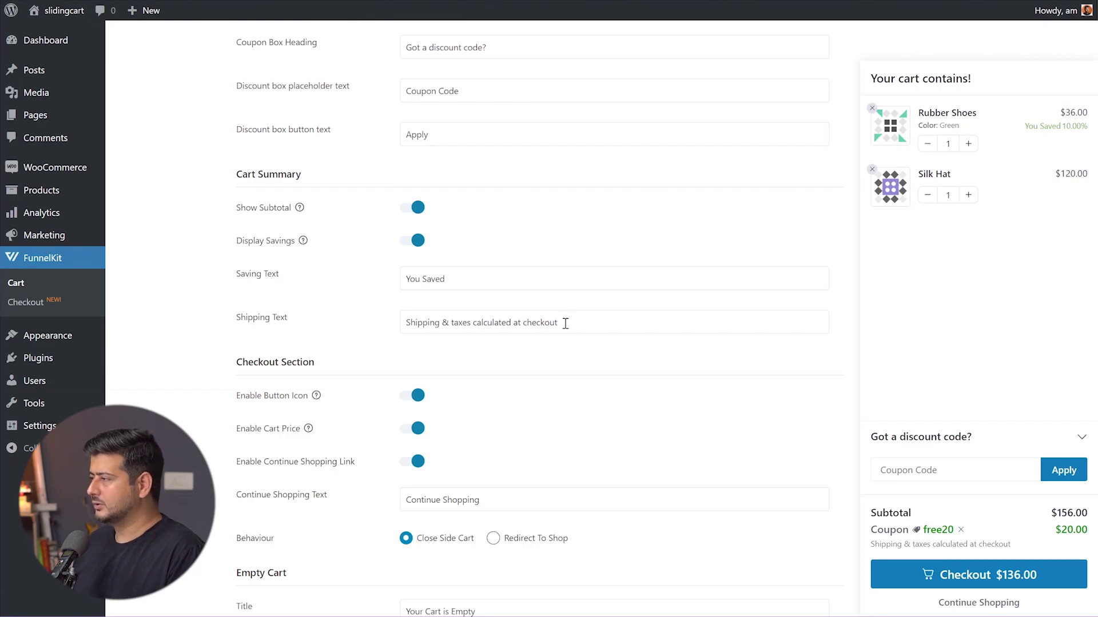
scroll(571, 323, down, 3)
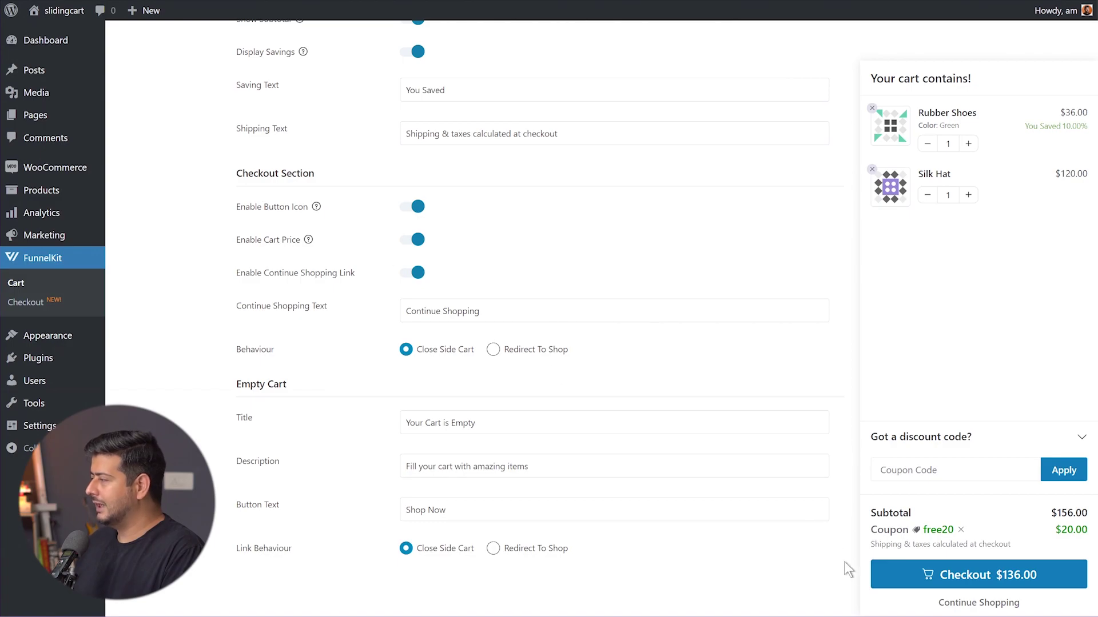
click(415, 209)
click(416, 212)
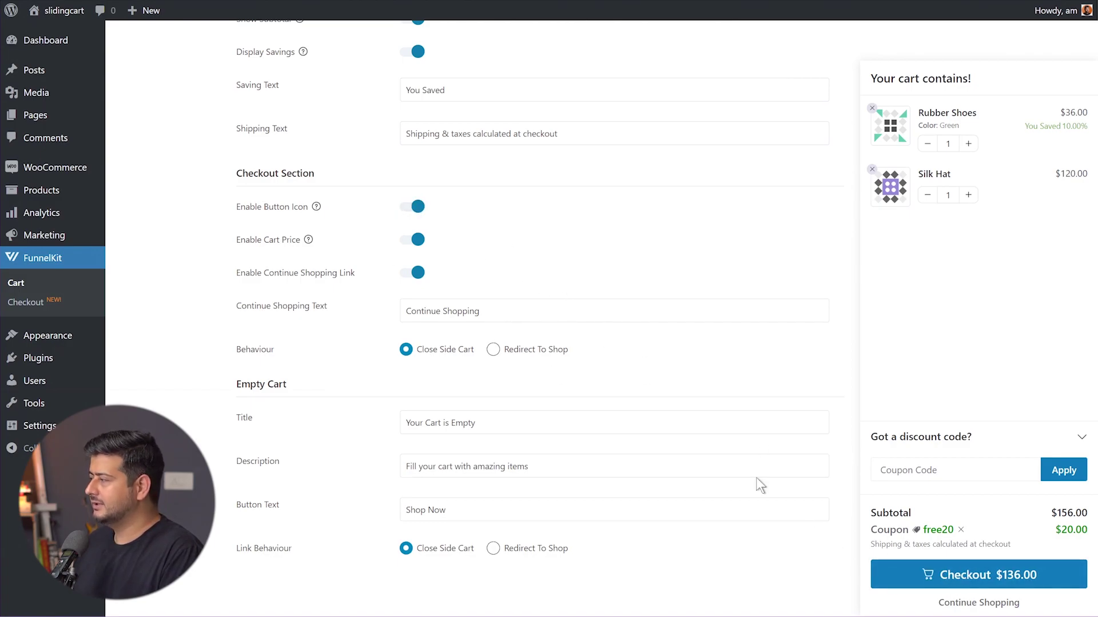
click(413, 241)
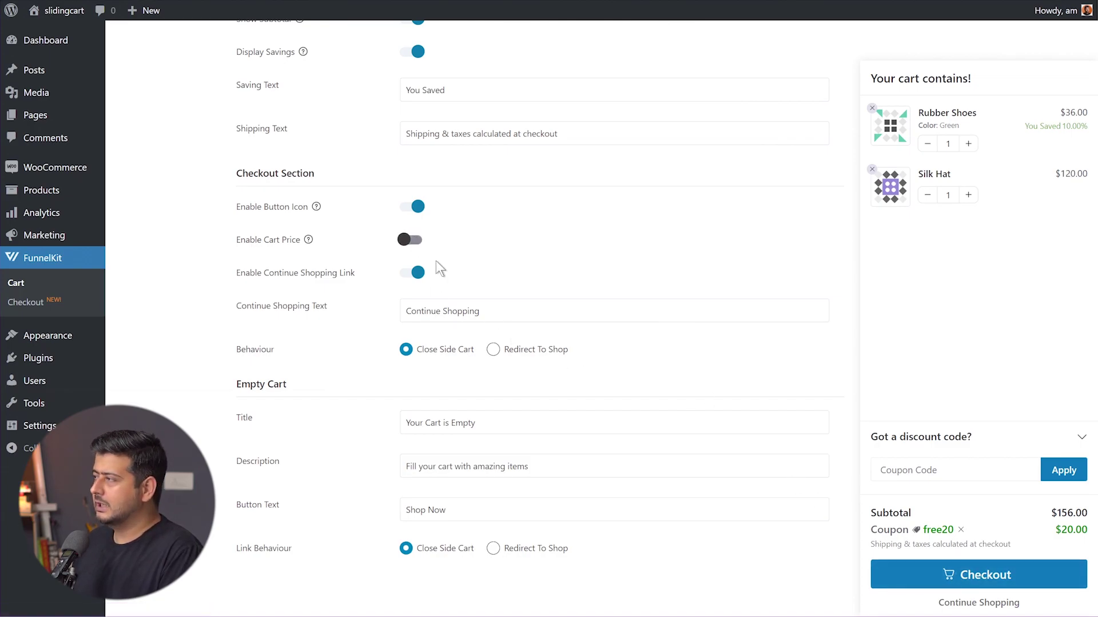
click(414, 243)
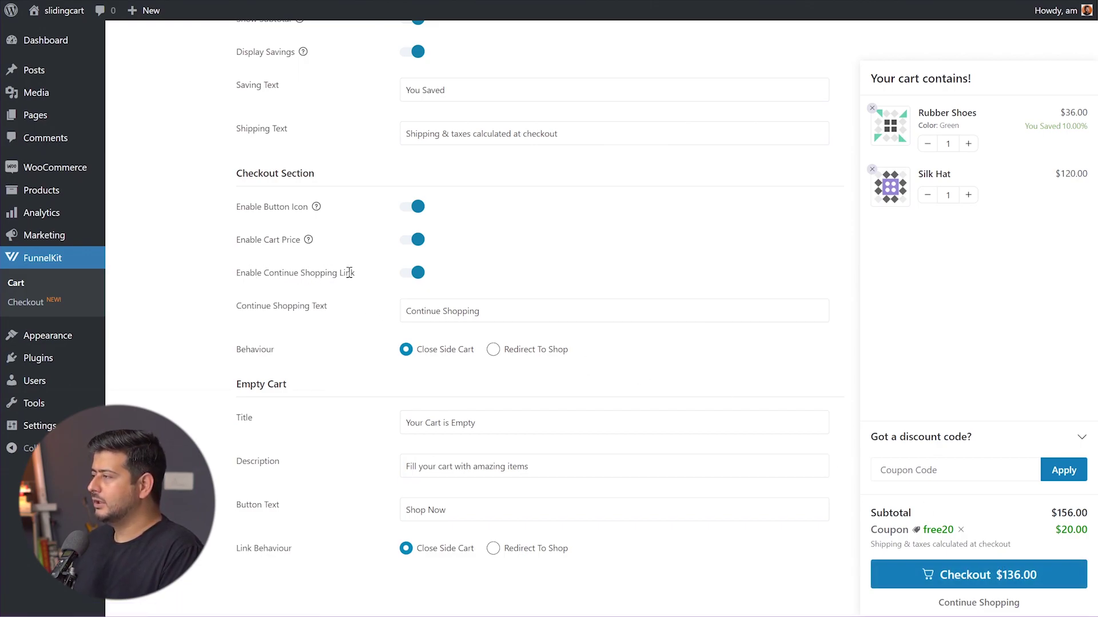
click(417, 274)
click(409, 350)
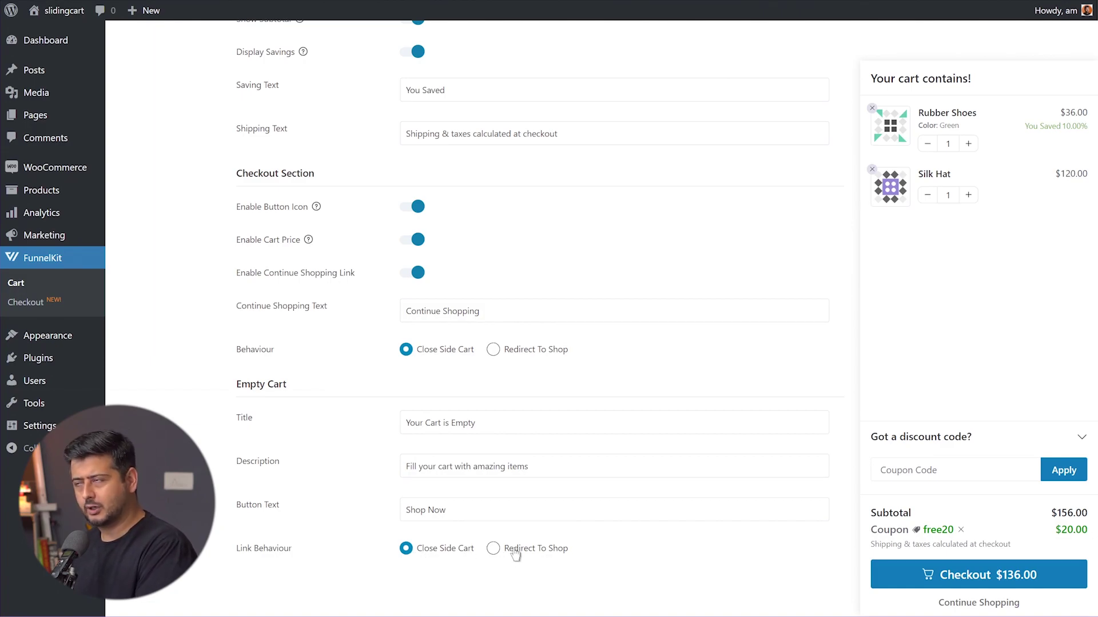
scroll(682, 431, up, 15)
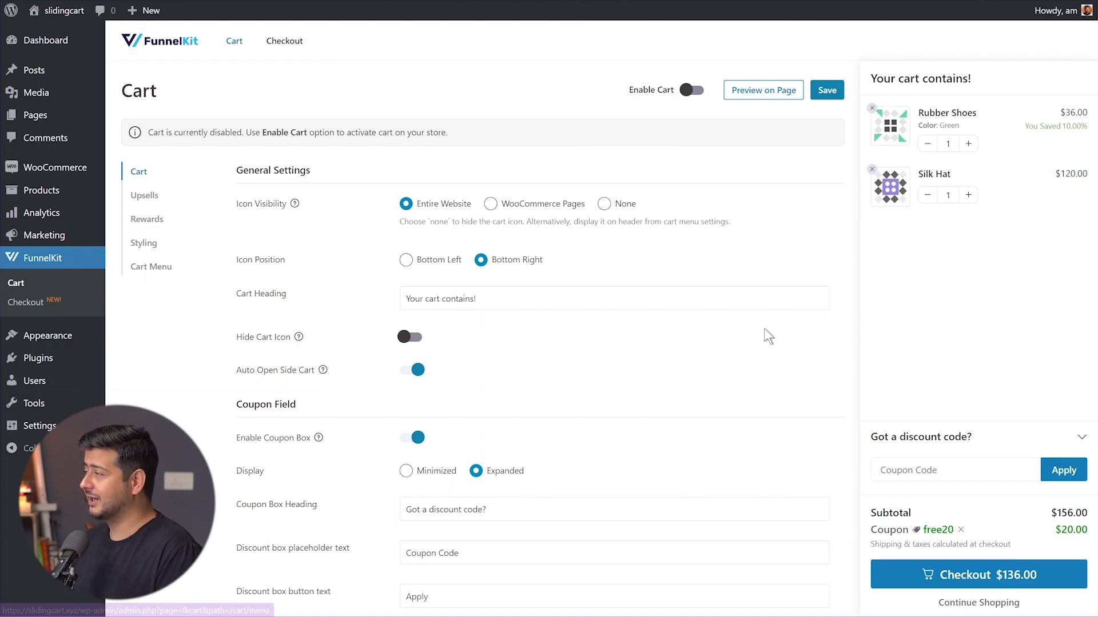
Step: In Styling, change the Cart Preview Mobile Width from 100 to 80
click(152, 252)
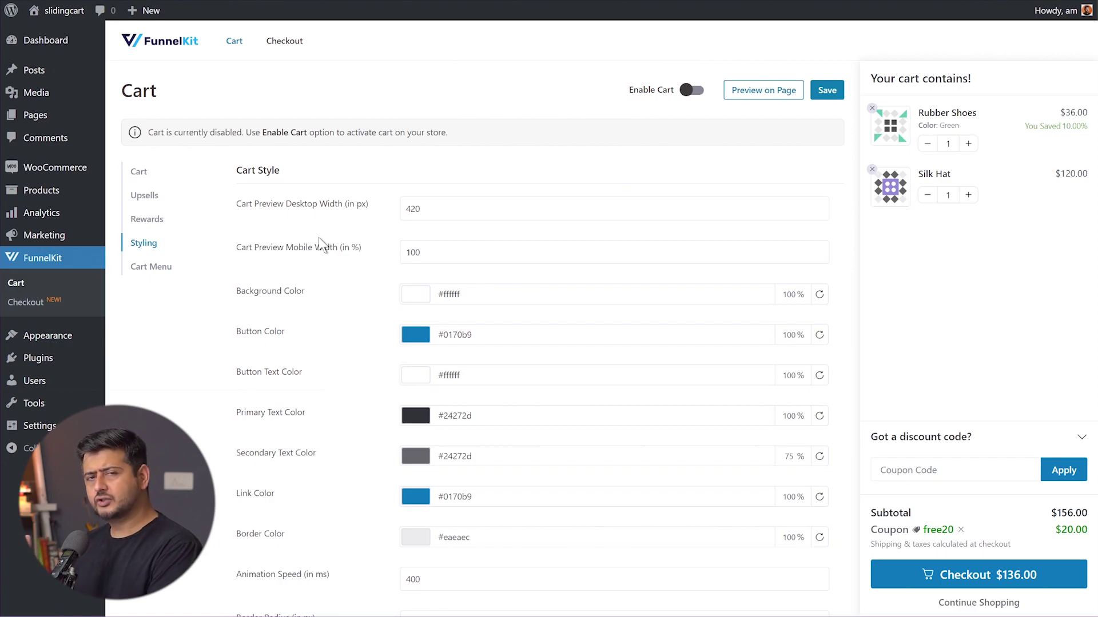
drag(429, 254, 403, 253)
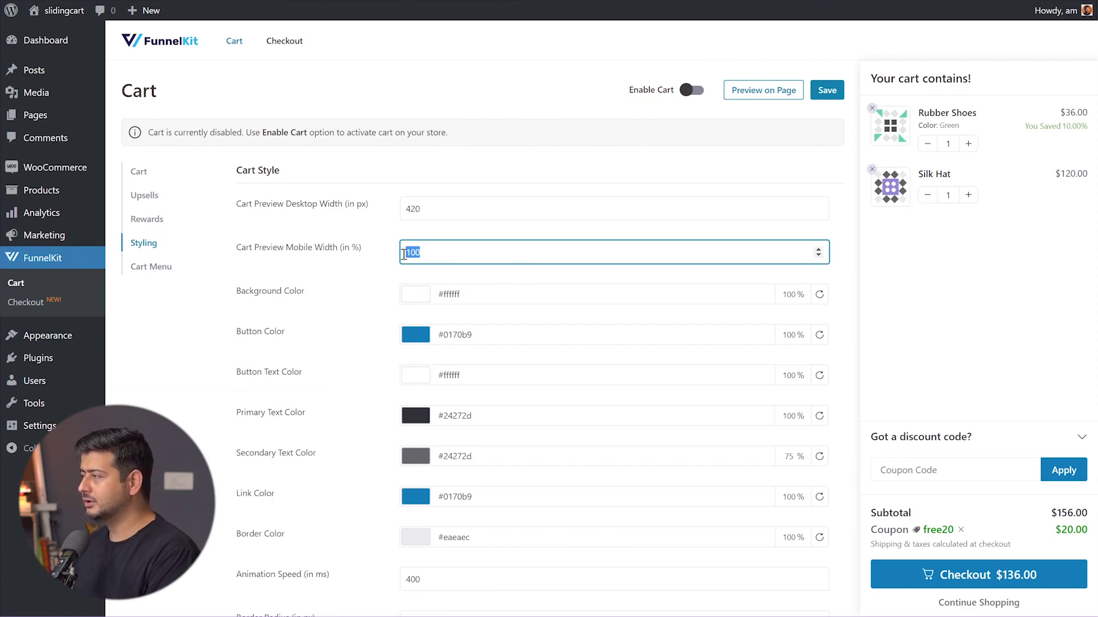
text(80)
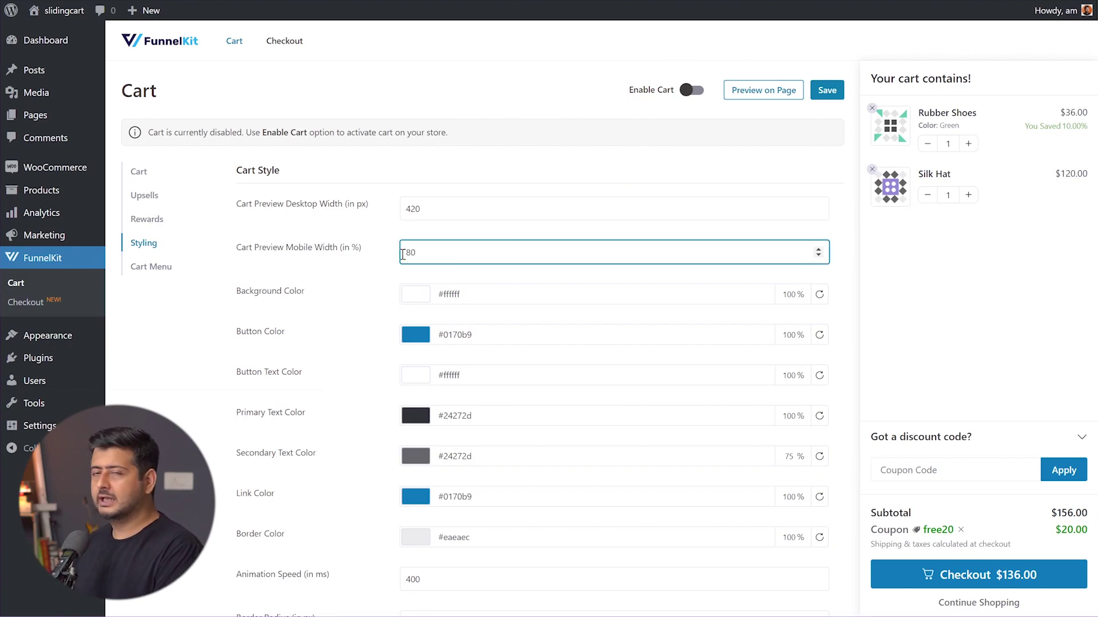
click(516, 169)
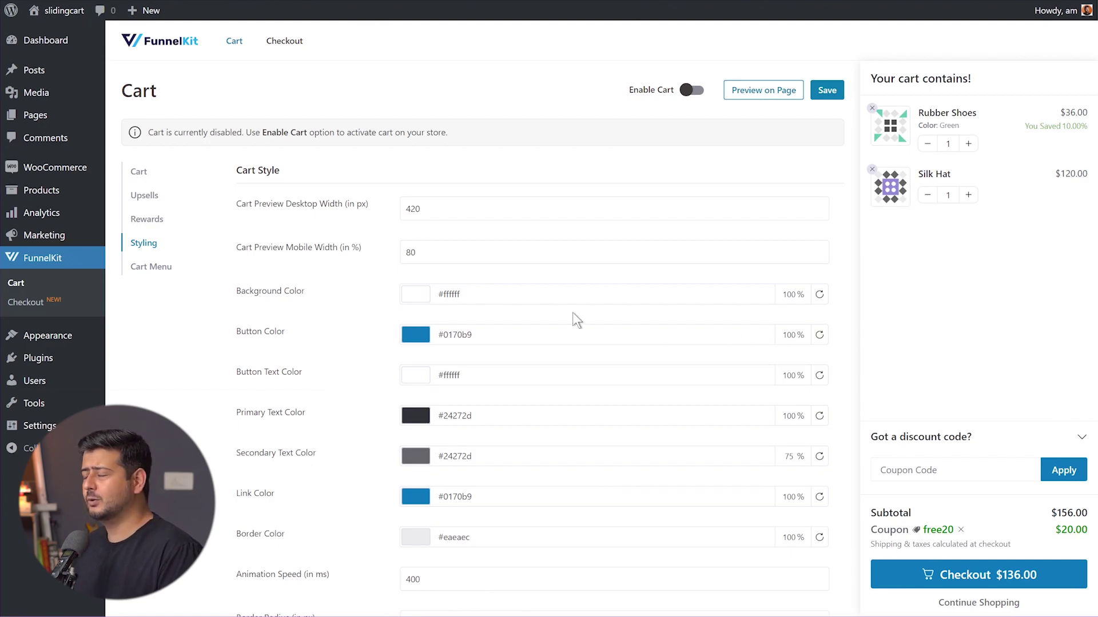
Step: Set the cart background colour to a pale lavender (#d4cedd)
click(417, 298)
drag(466, 461, 500, 462)
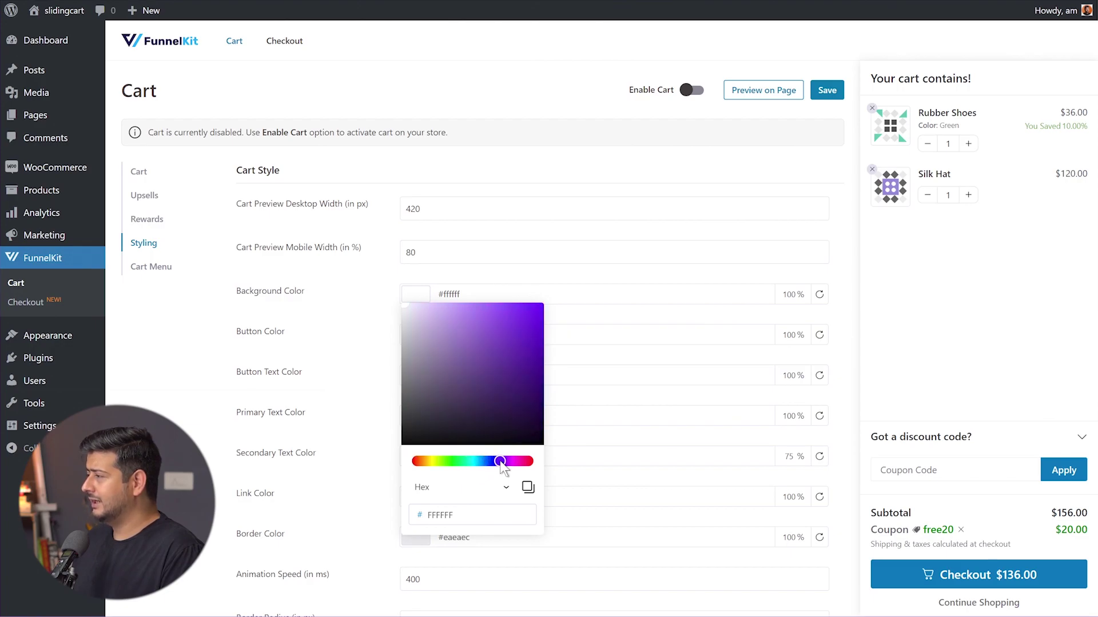
click(420, 328)
click(414, 321)
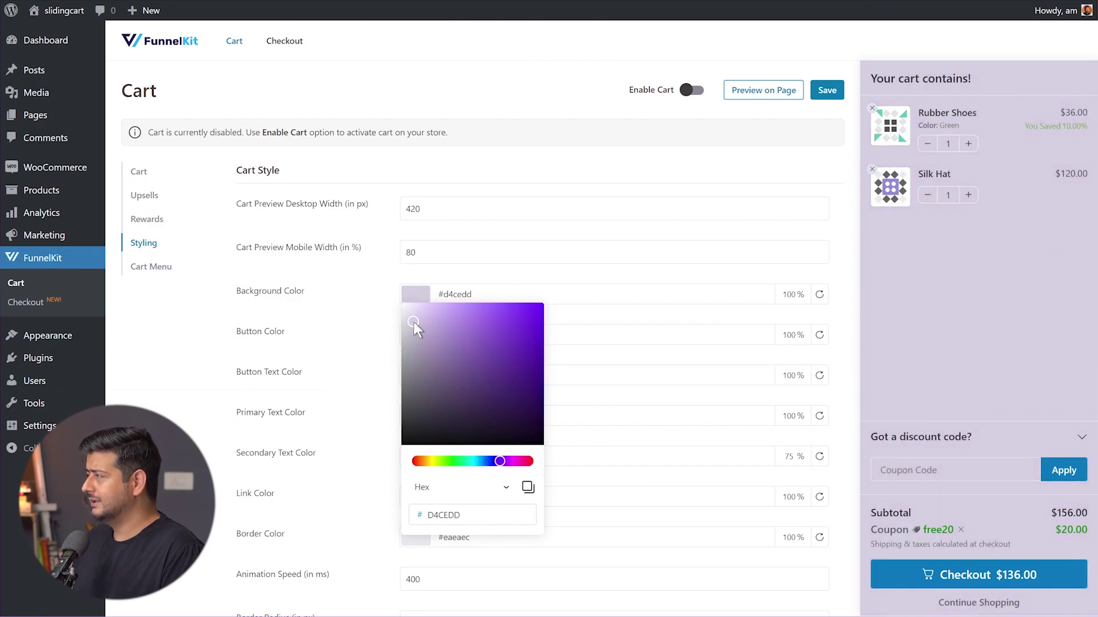
click(580, 276)
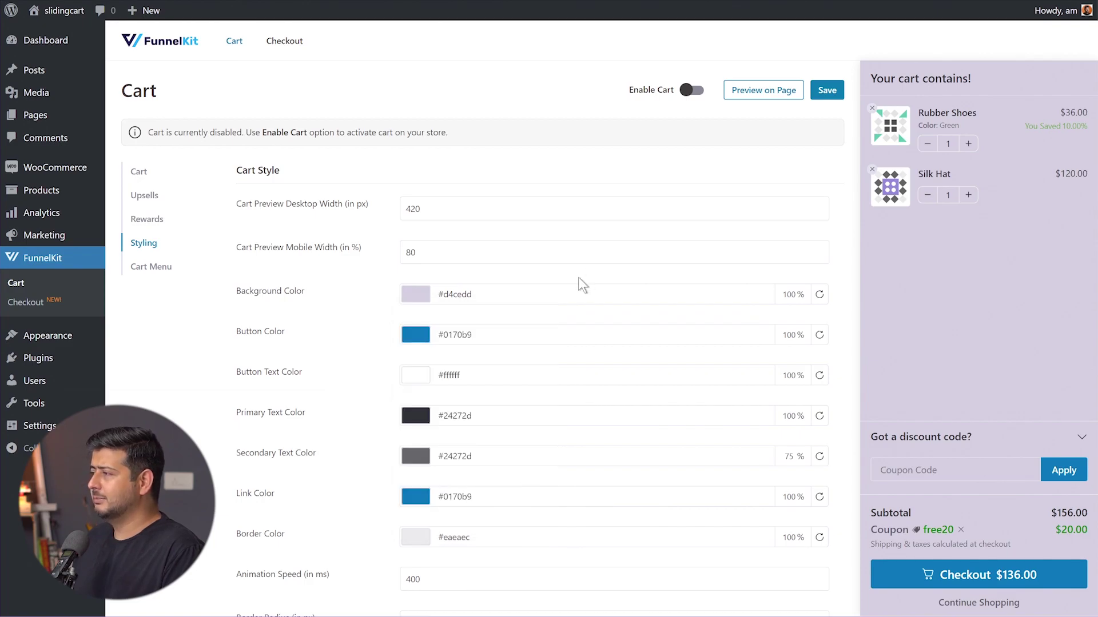
Step: Set the cart Button Color to violet #7f73f4
click(421, 340)
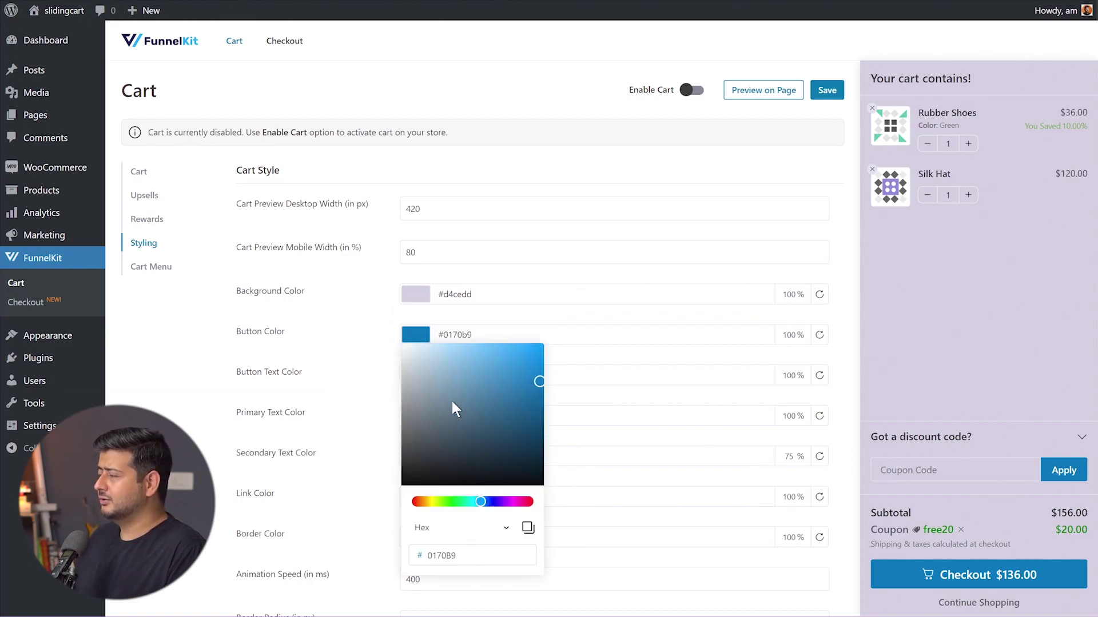
drag(485, 502, 494, 501)
click(481, 373)
drag(481, 373, 477, 348)
click(239, 362)
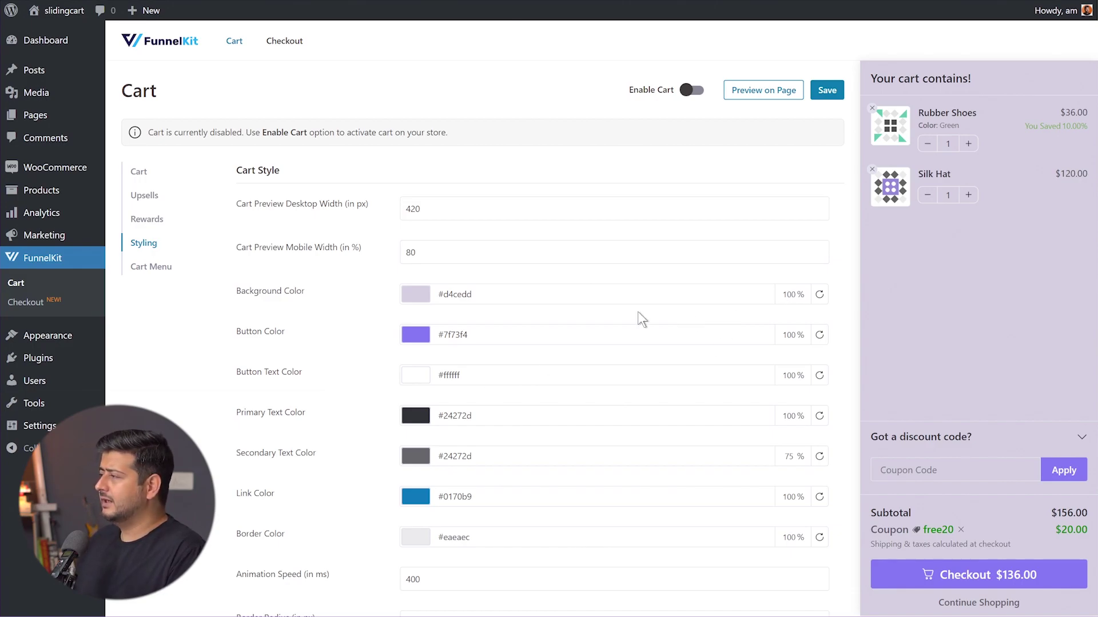
Step: Set the background colour opacity to 50%
click(793, 295)
double_click(793, 295)
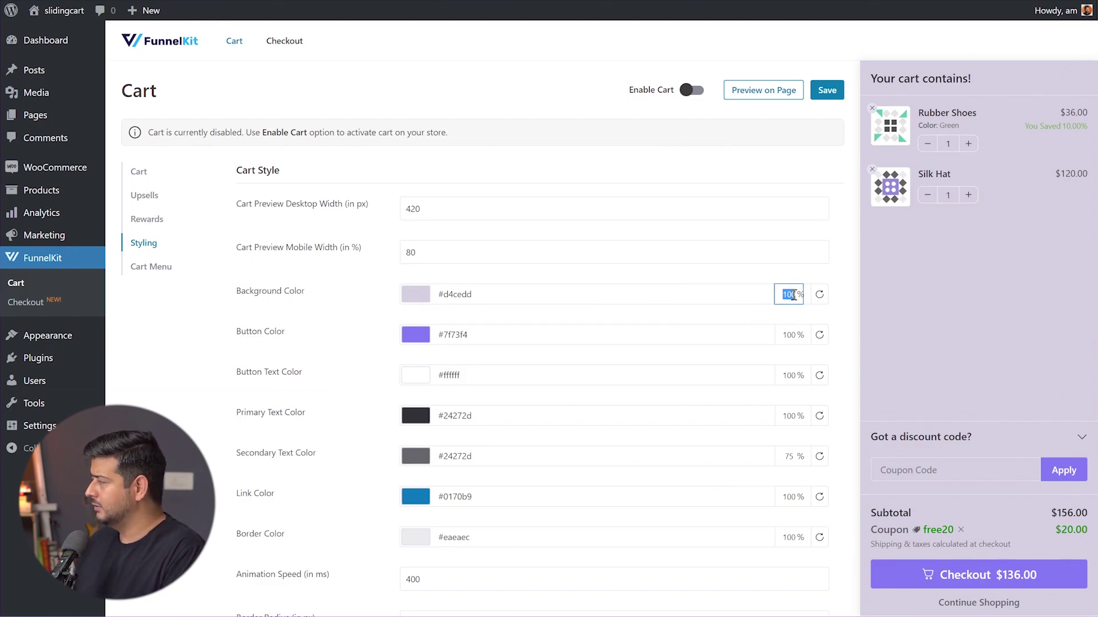
text(50)
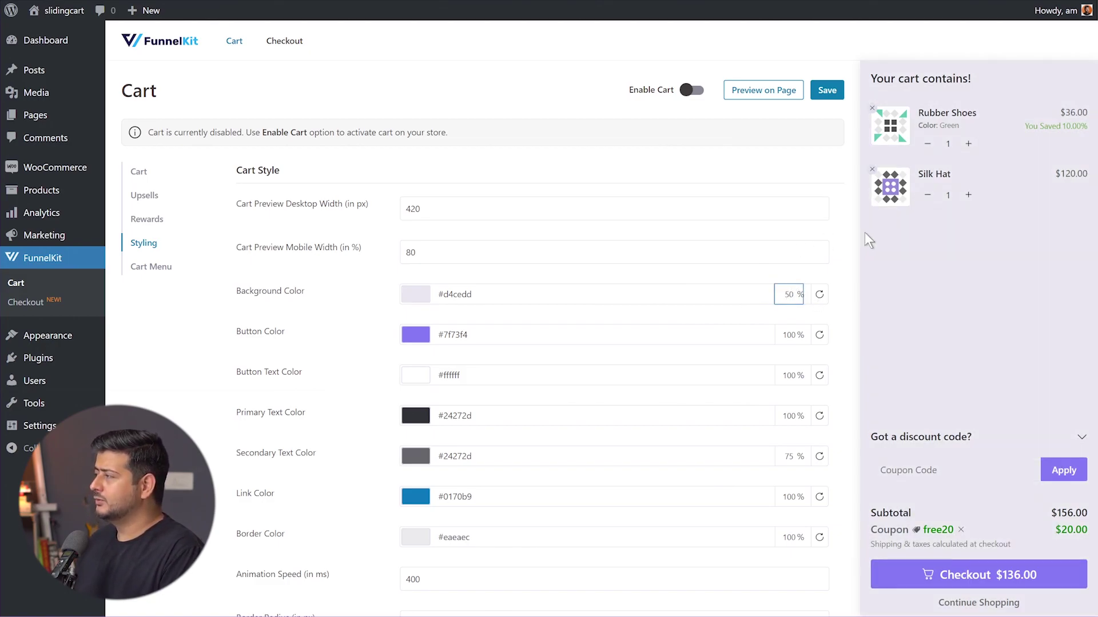
click(843, 262)
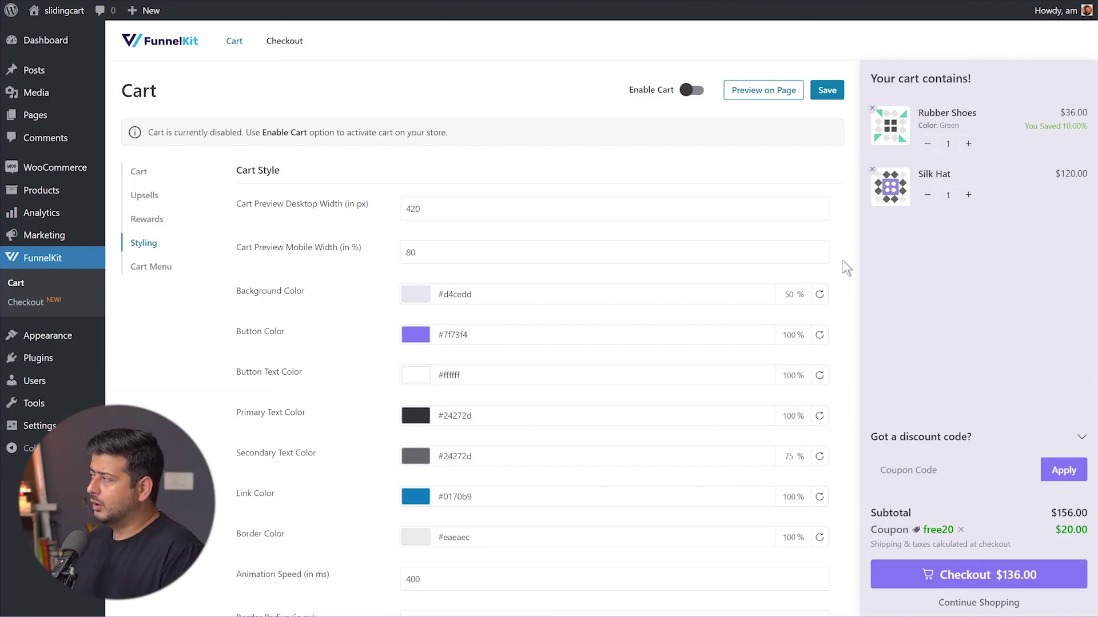
Step: Reset the background to white #ffffff and the button colour to #0170b9
click(819, 295)
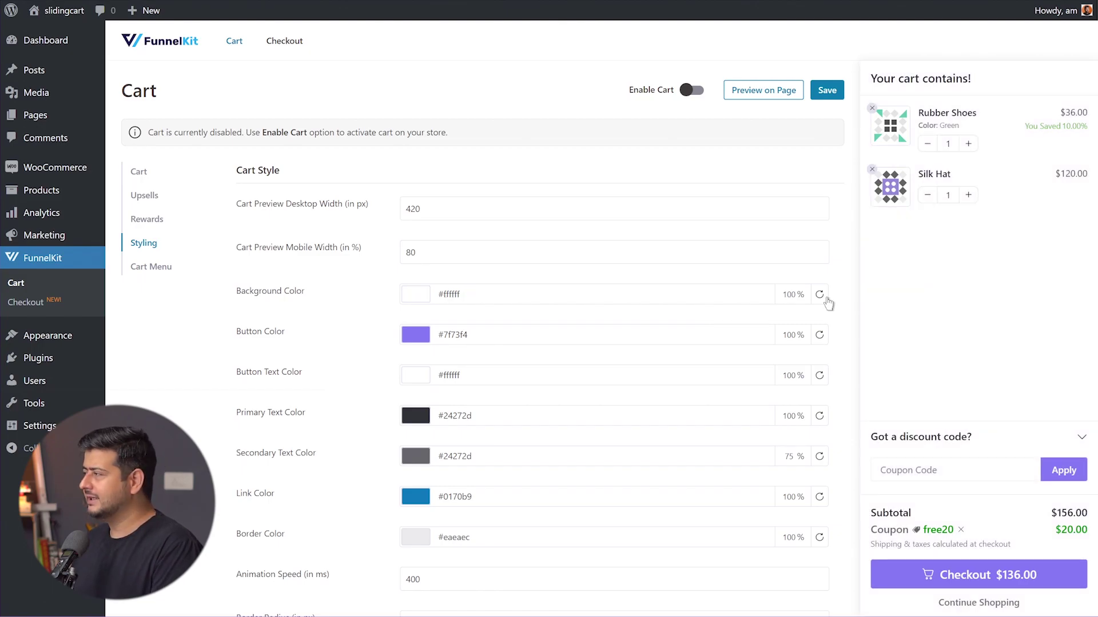
click(819, 335)
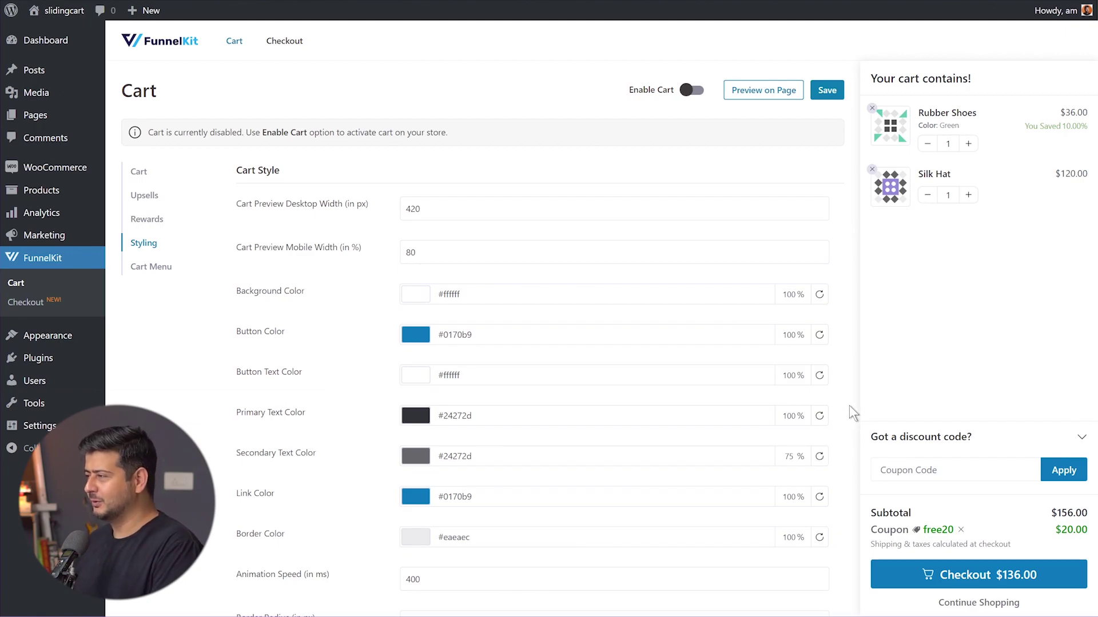
scroll(663, 407, down, 3)
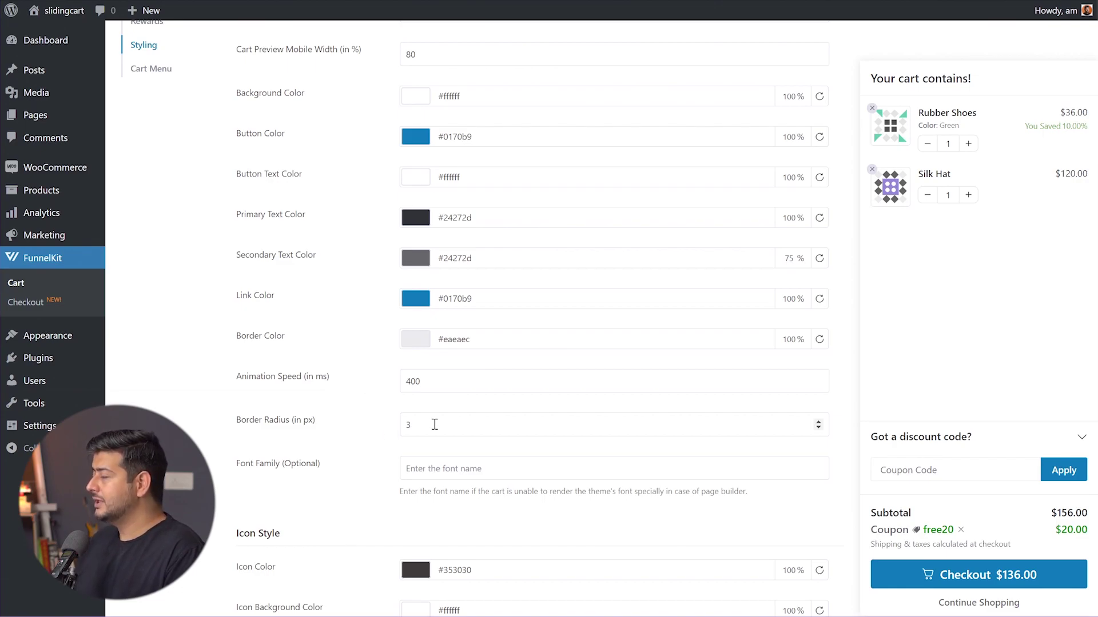
Step: Set the cart Border Radius to 50 px to round the checkout button
double_click(407, 425)
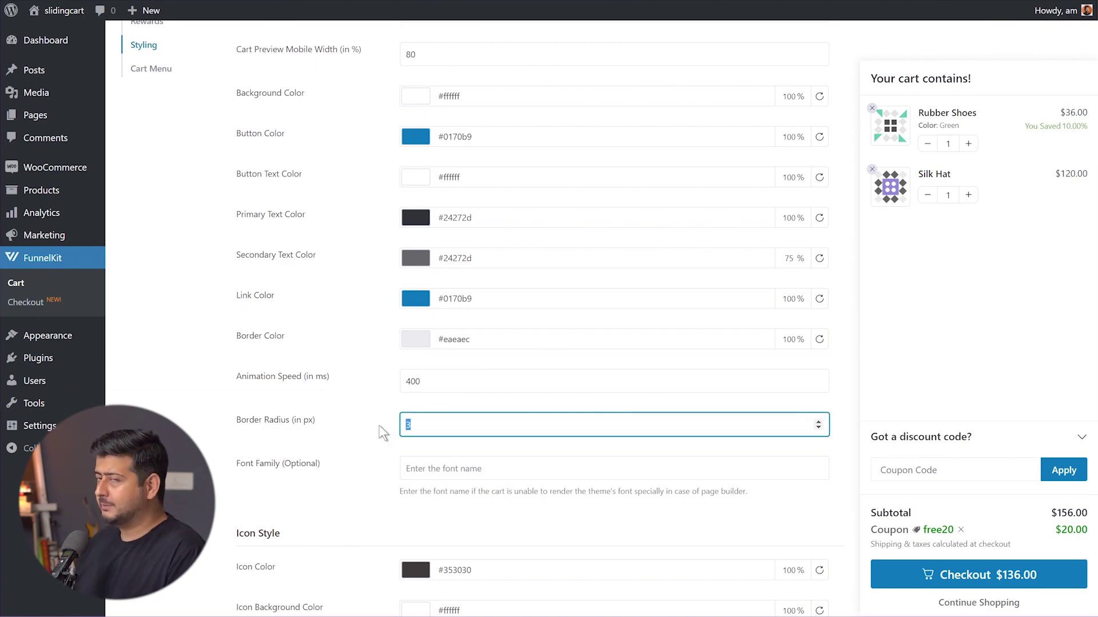
text(50)
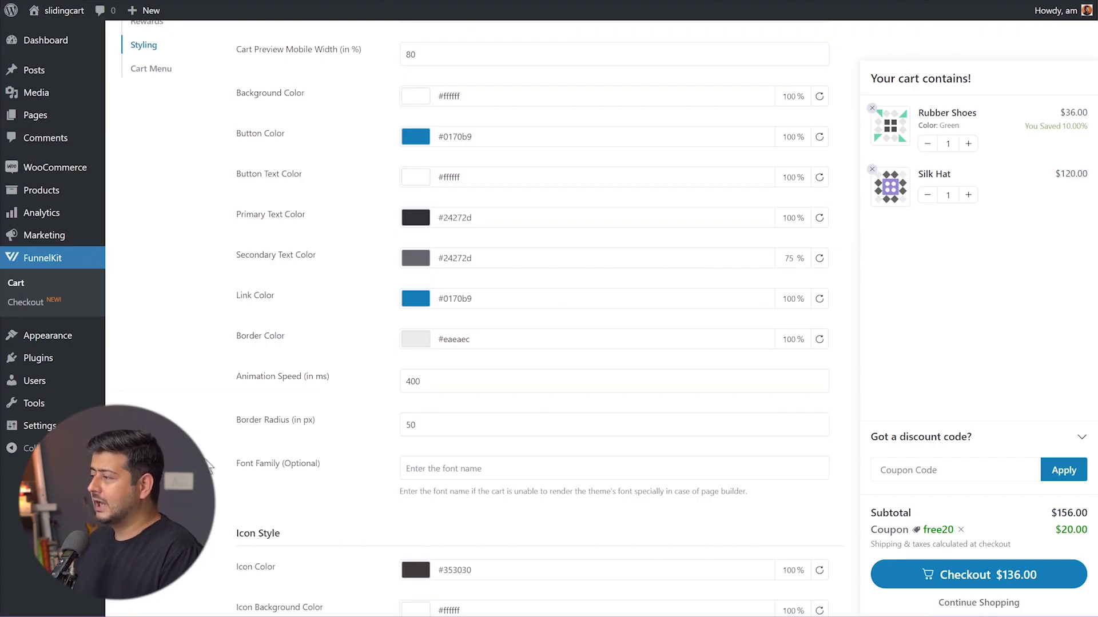
click(242, 452)
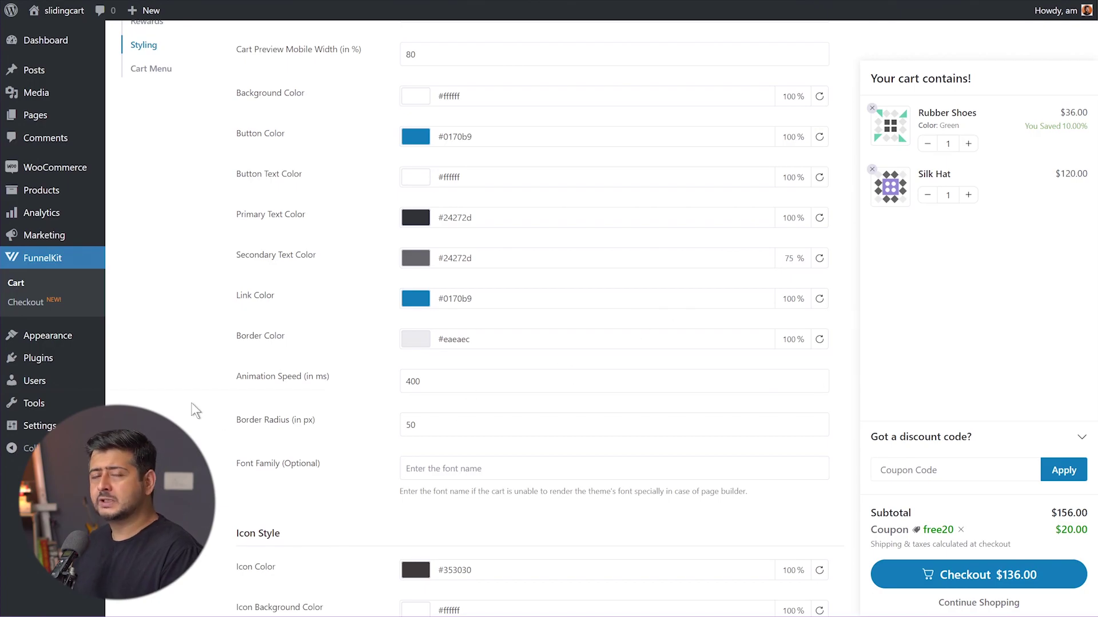
scroll(206, 409, down, 2)
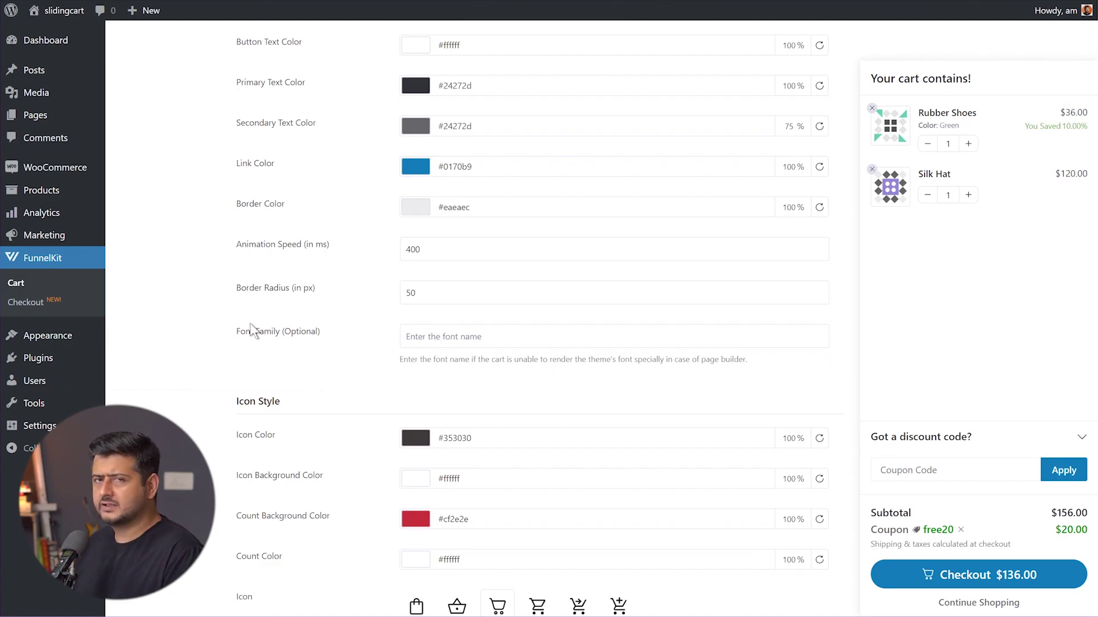
scroll(252, 323, down, 1)
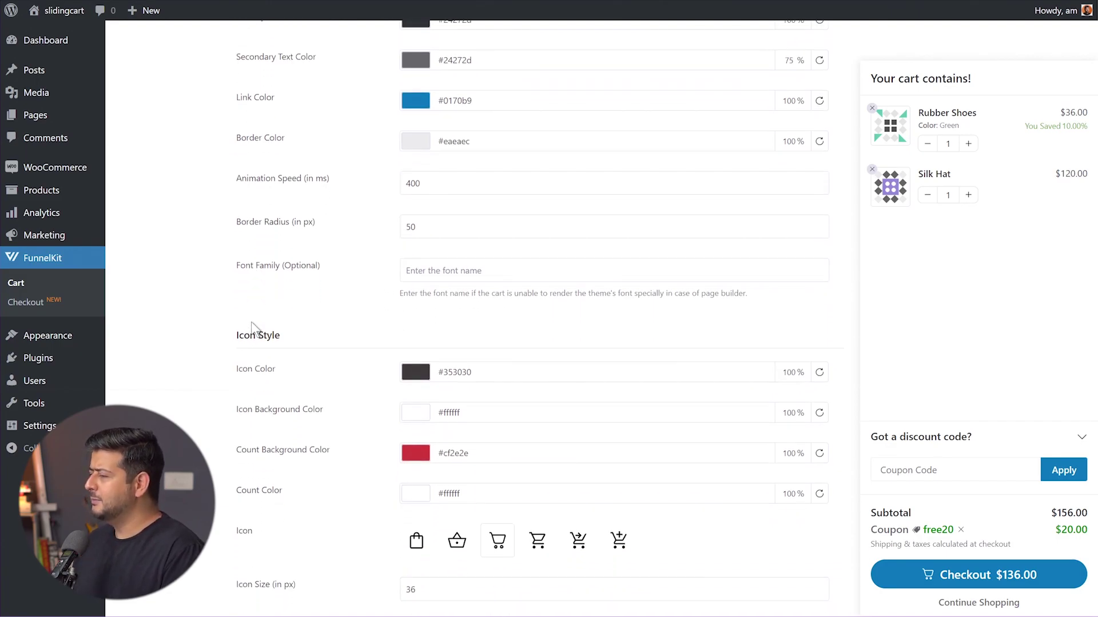
scroll(250, 323, down, 2)
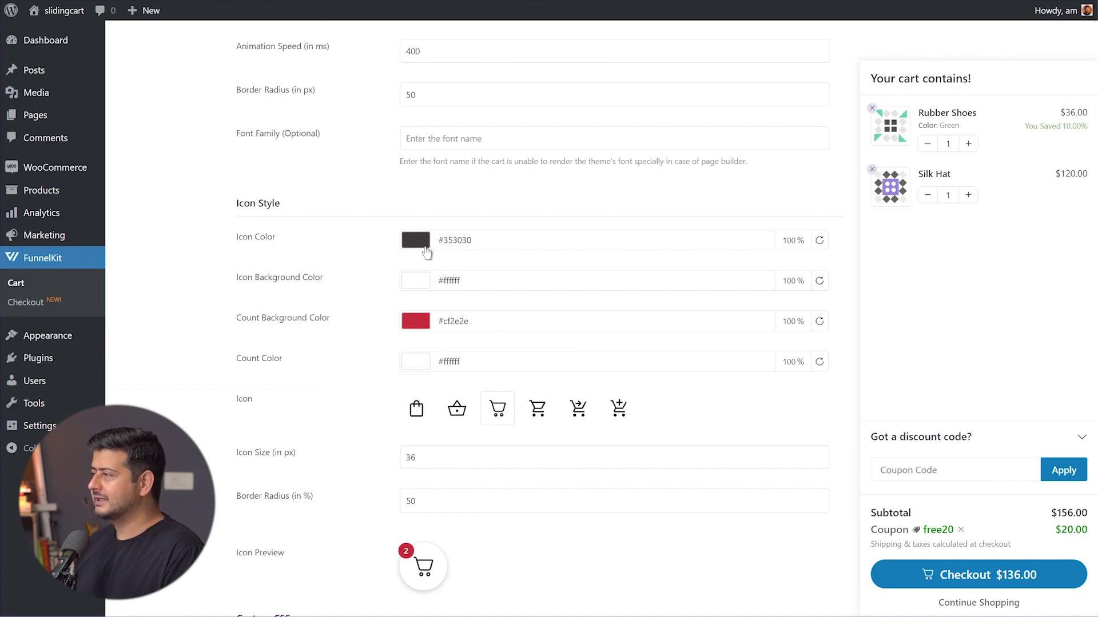
Step: Try a pure red icon colour and a light pink icon background
click(425, 247)
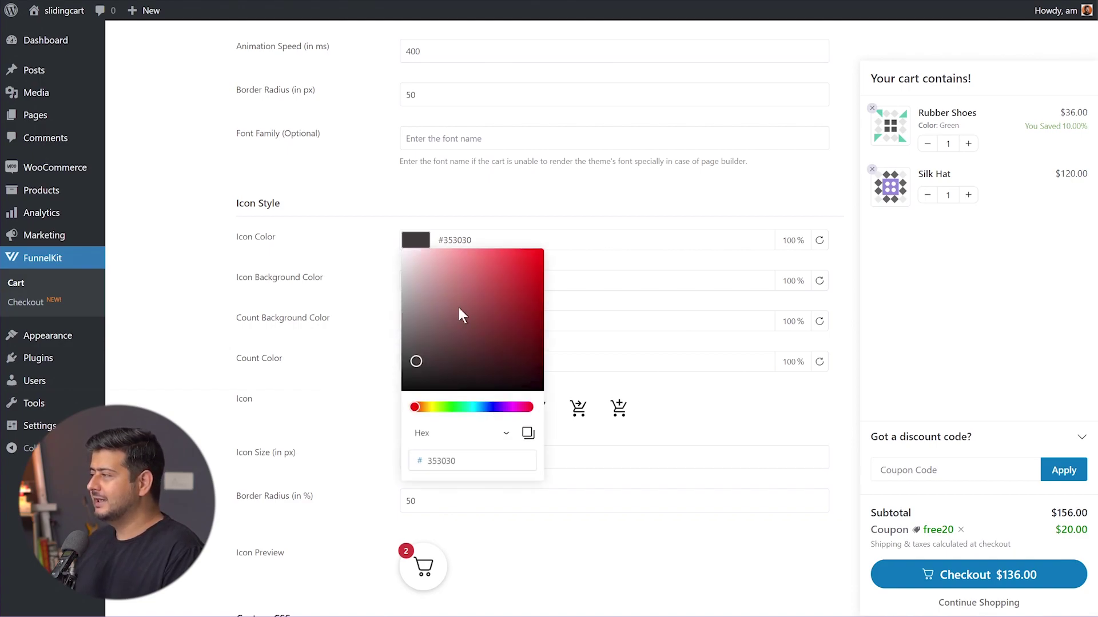
drag(495, 327, 540, 251)
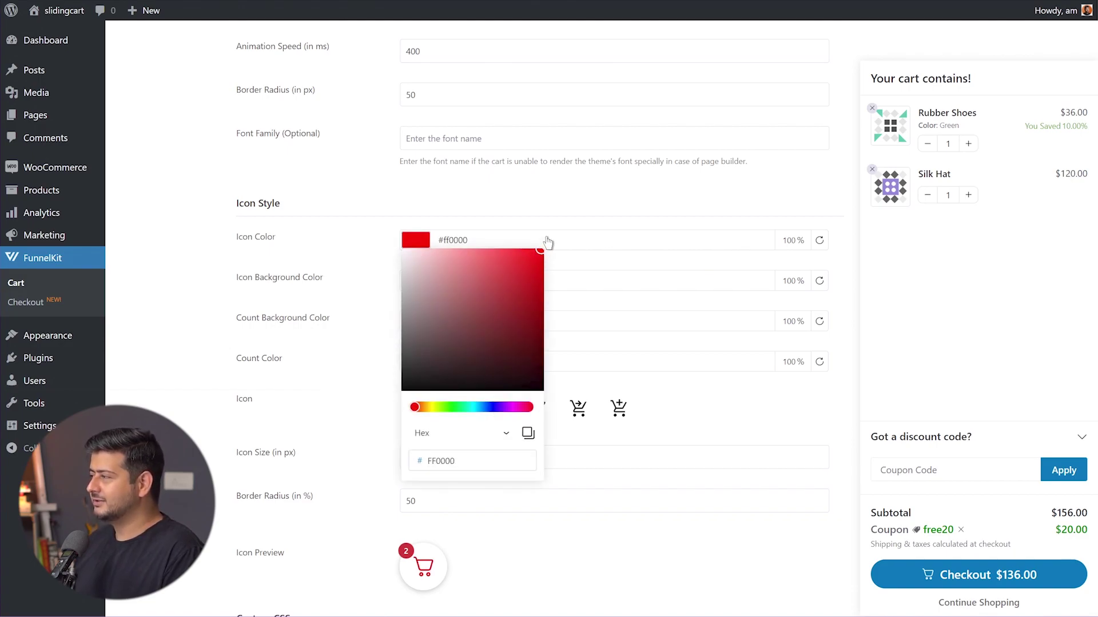
click(702, 445)
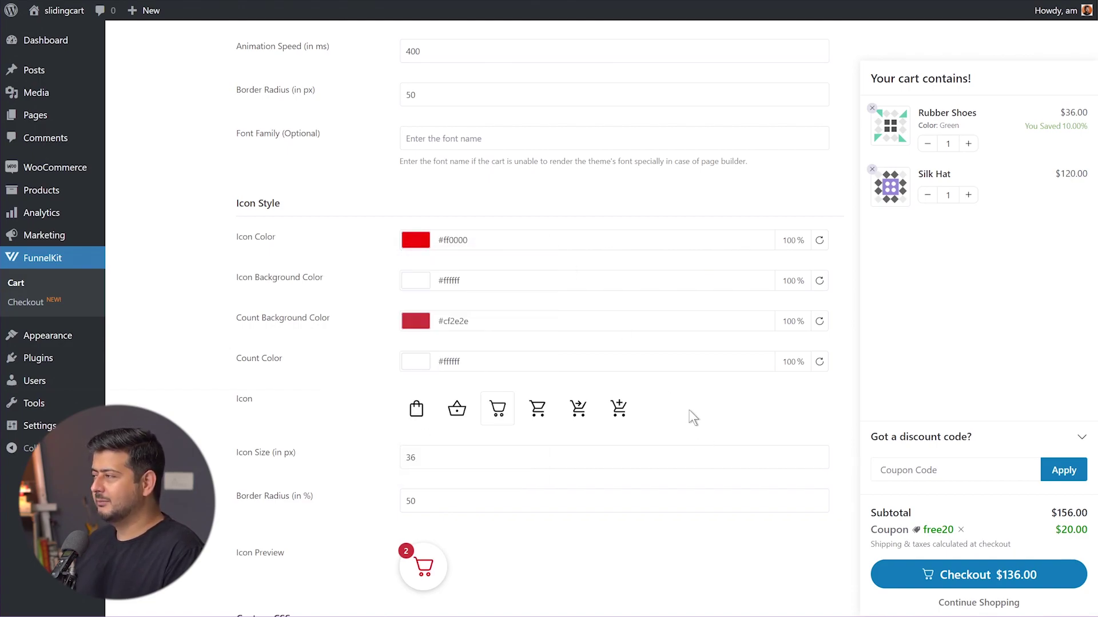
click(424, 286)
mouse_move(483, 78)
mouse_down()
mouse_move(415, 34)
mouse_move(423, 42)
mouse_up()
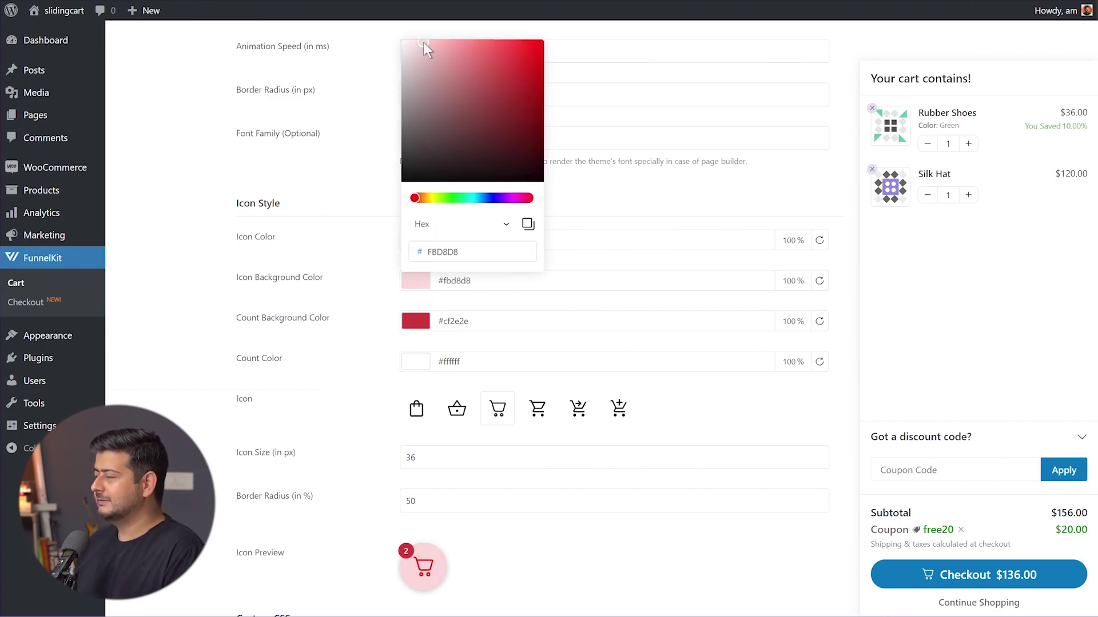
click(207, 329)
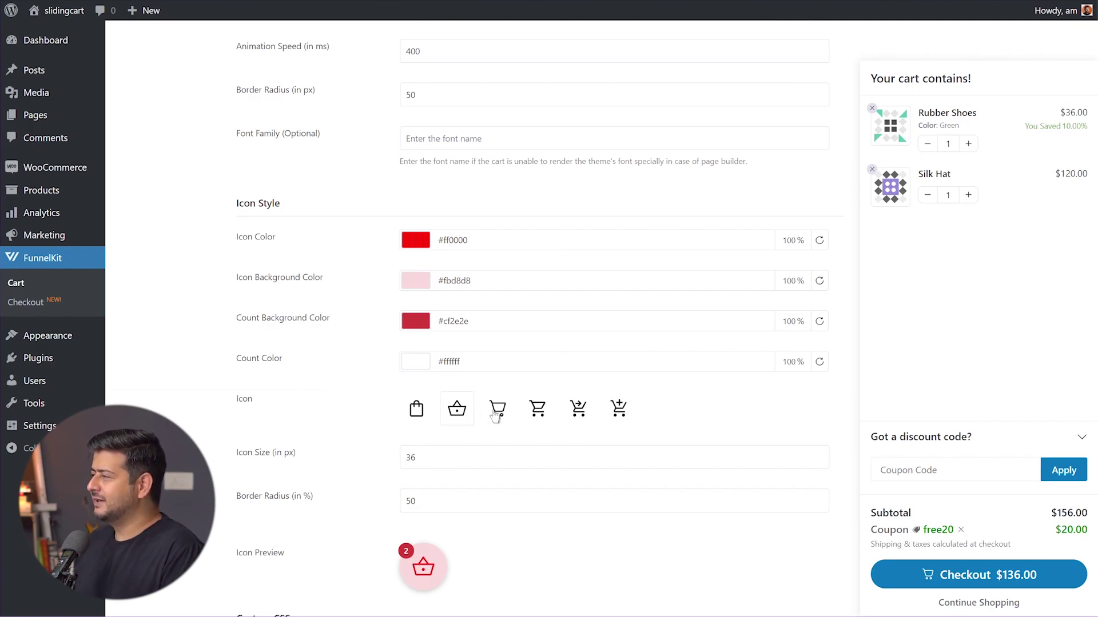
Step: Pick the cart-with-plus icon and try icon border radius 100, 0, then 50
click(586, 414)
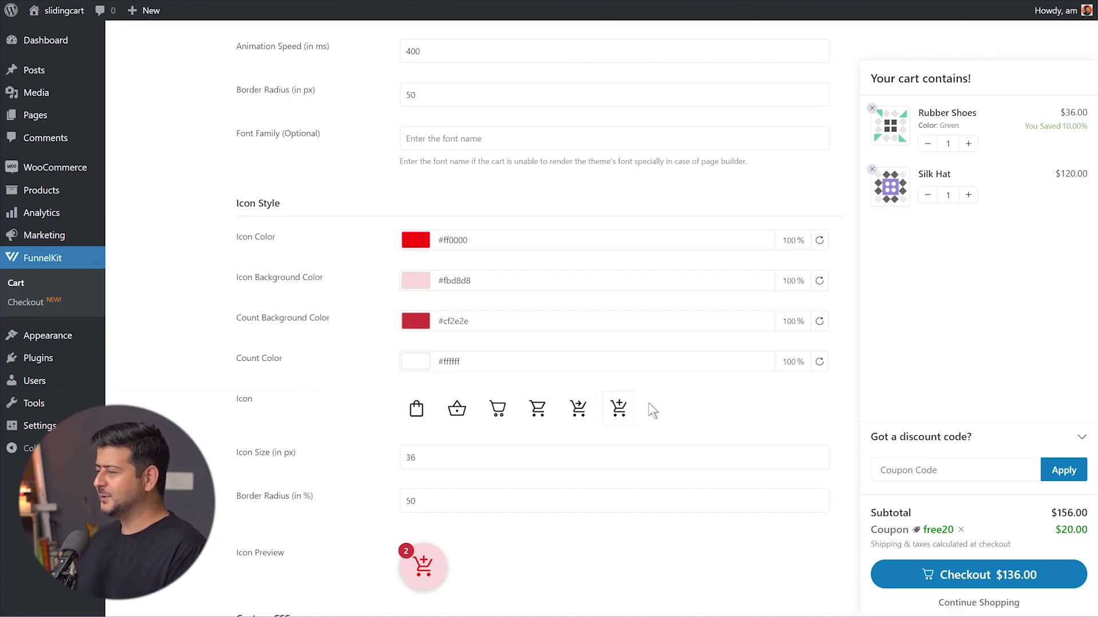
scroll(649, 403, down, 3)
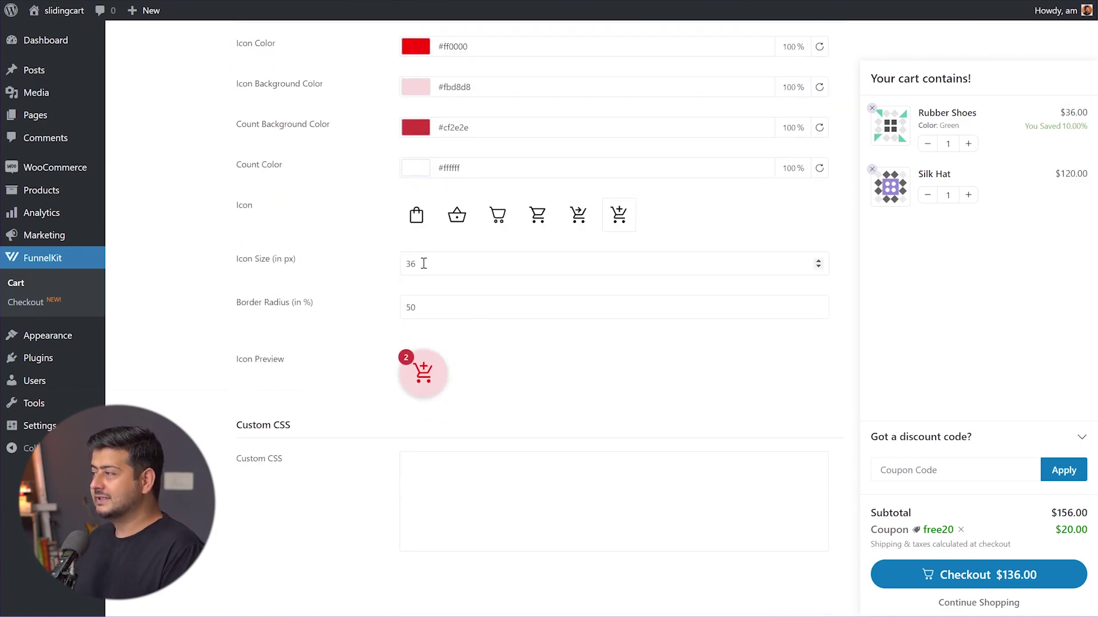
drag(433, 307, 380, 304)
text(100)
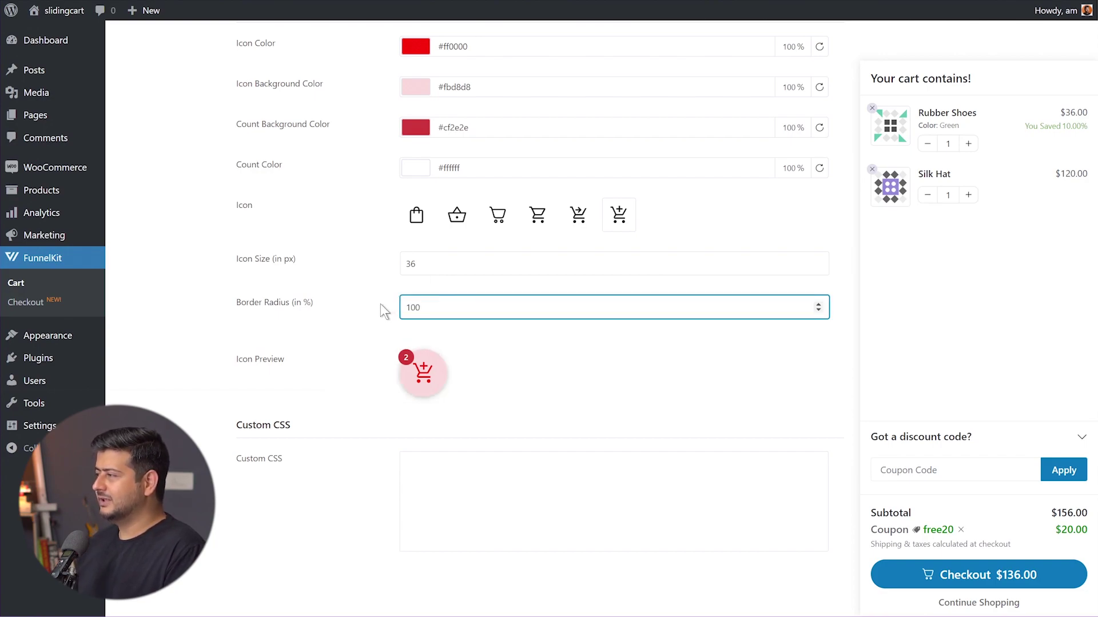
drag(448, 307, 349, 307)
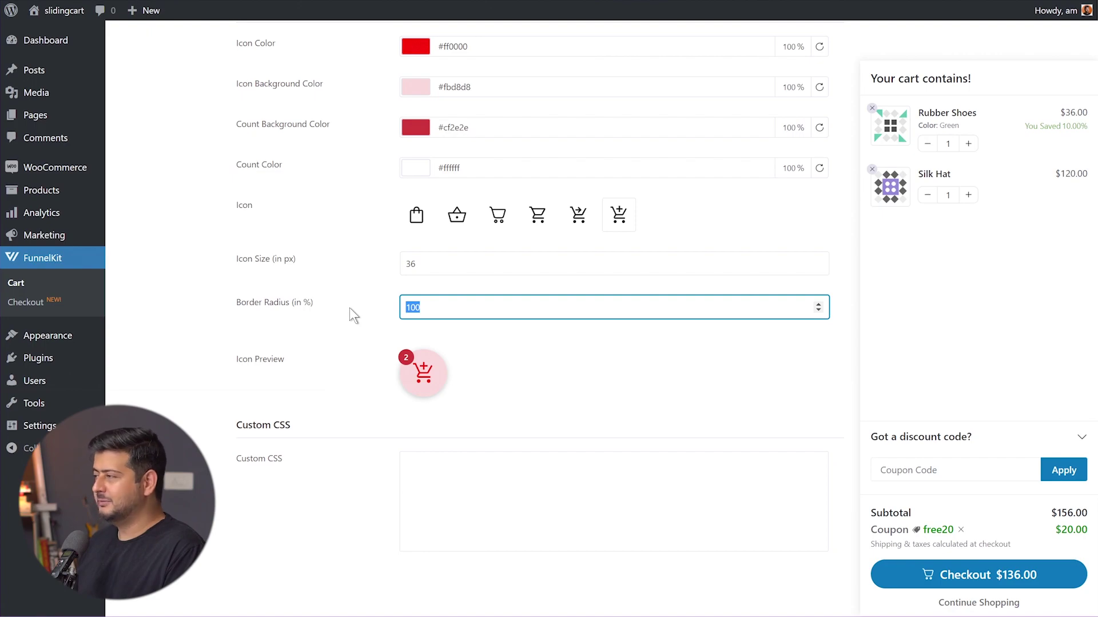
text(0)
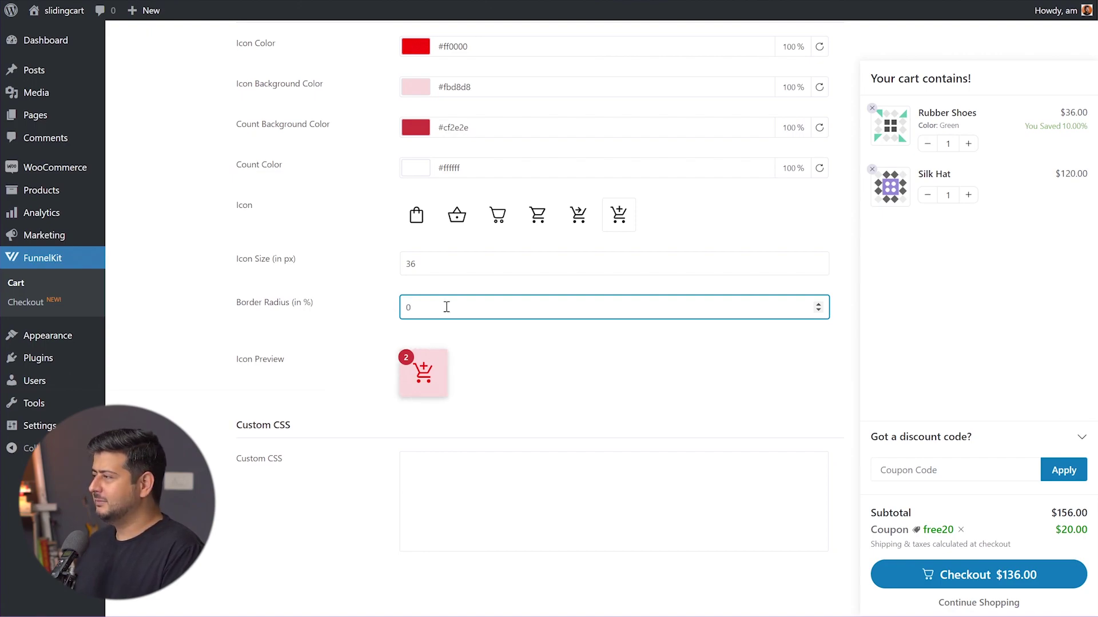
drag(446, 308, 380, 298)
text(50)
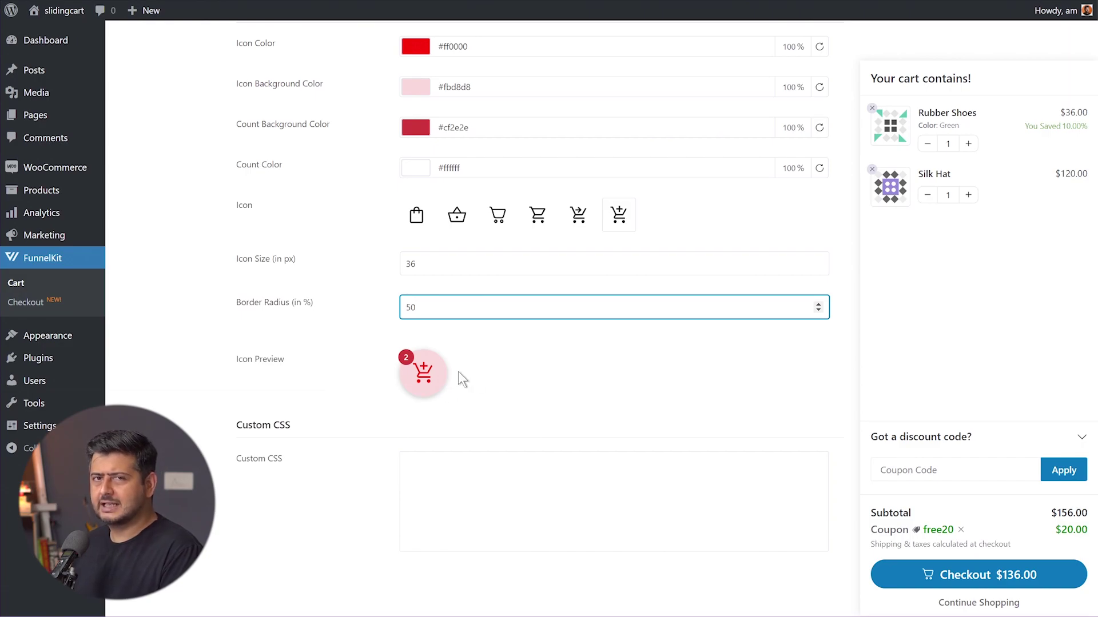
Step: Reset the icon colour and icon background colour to their defaults
scroll(511, 362, up, 4)
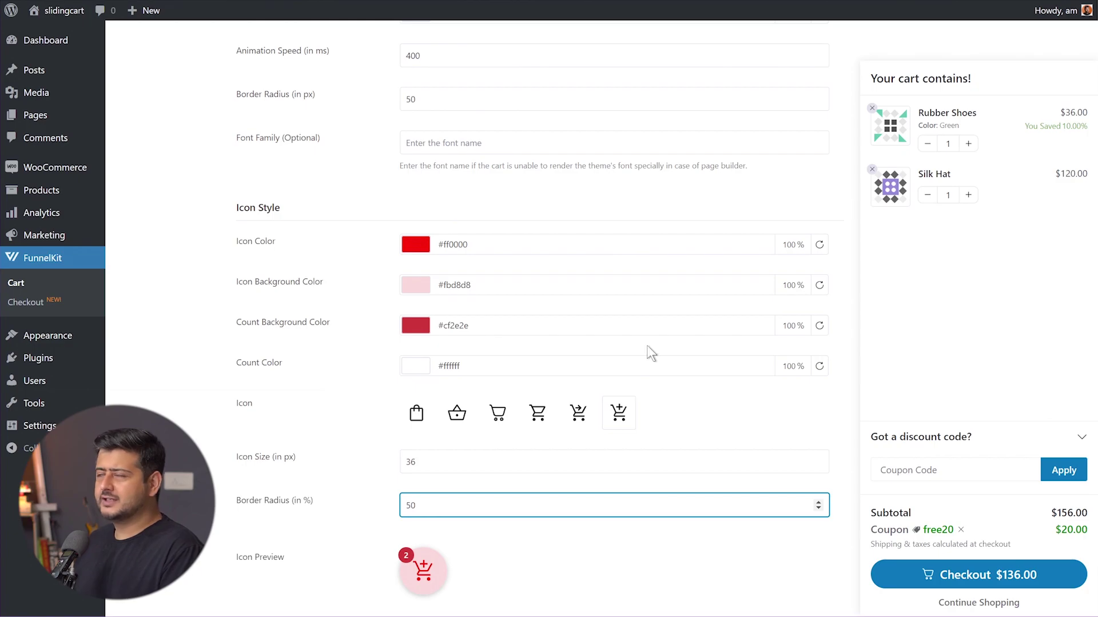
click(819, 245)
click(819, 286)
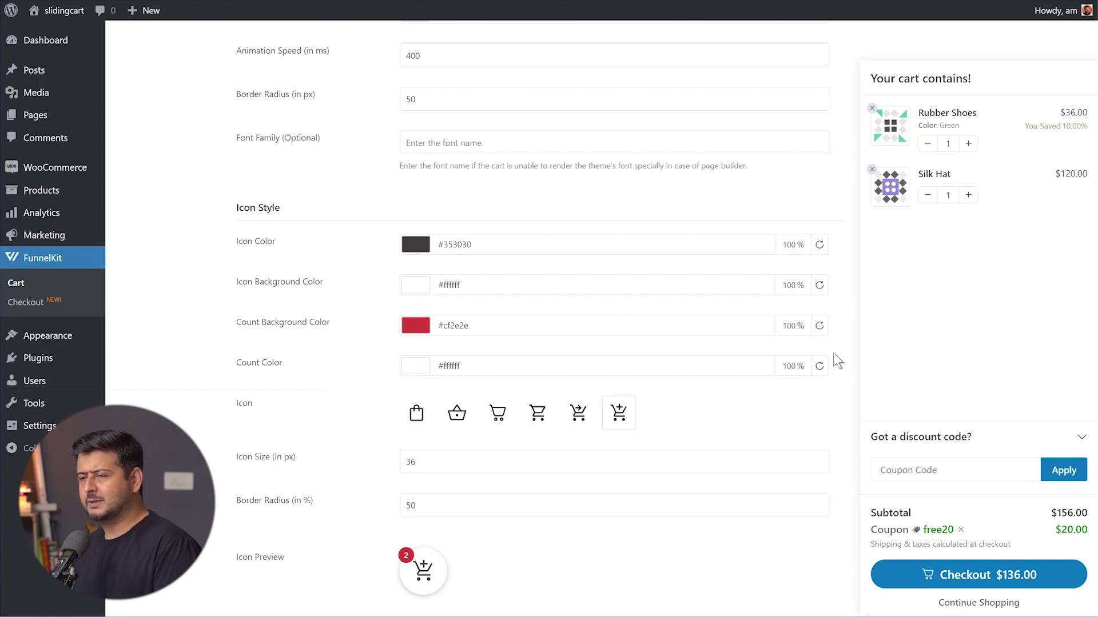
scroll(837, 360, down, 3)
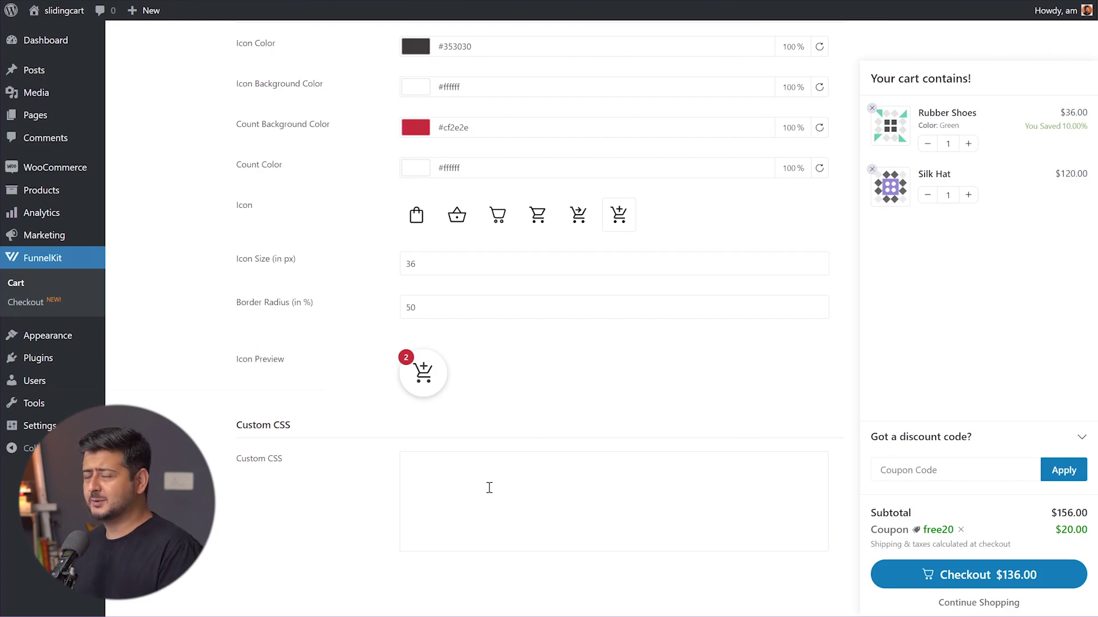
Step: Scroll back to the top of the Styling page and switch to the Cart Menu settings
scroll(842, 412, up, 15)
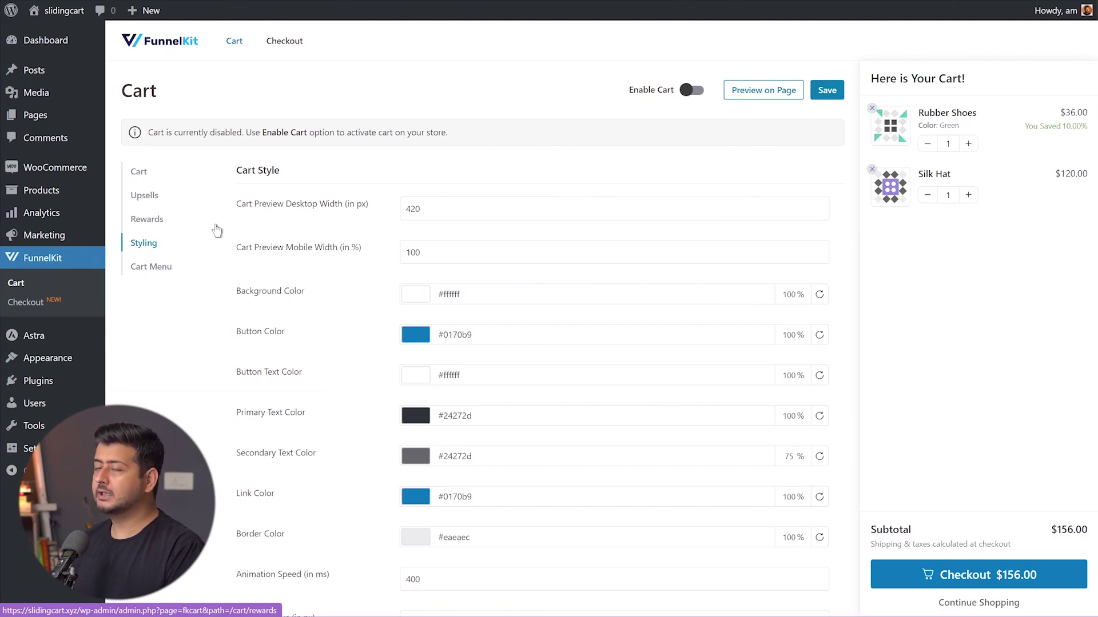
click(152, 268)
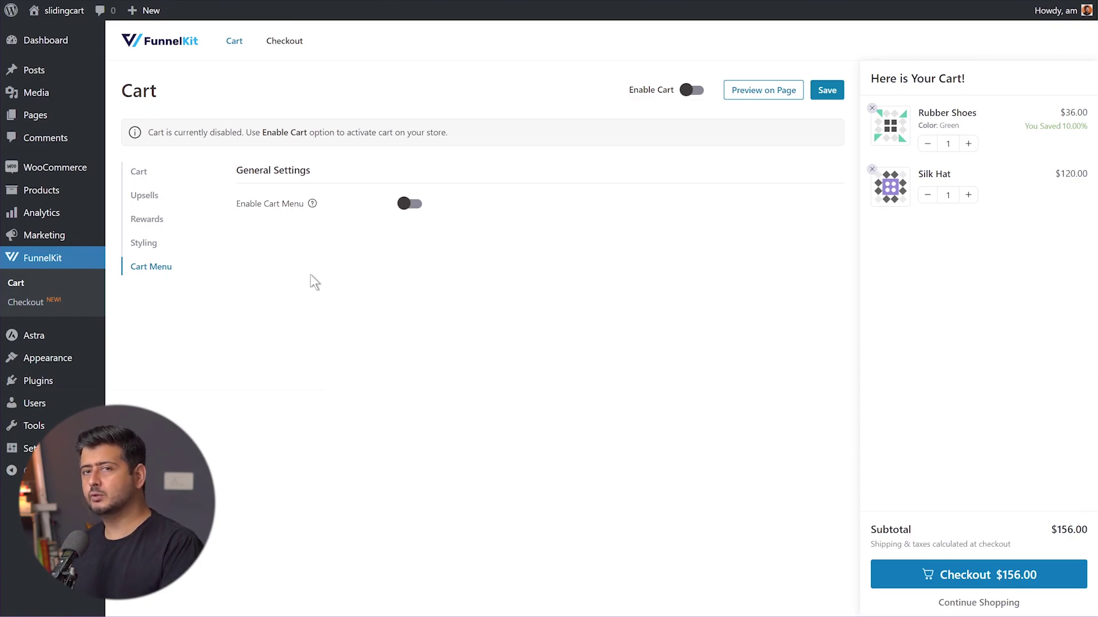
Step: Switch on Enable Cart Menu so the cart icon choices and 35 px icon size appear
click(139, 172)
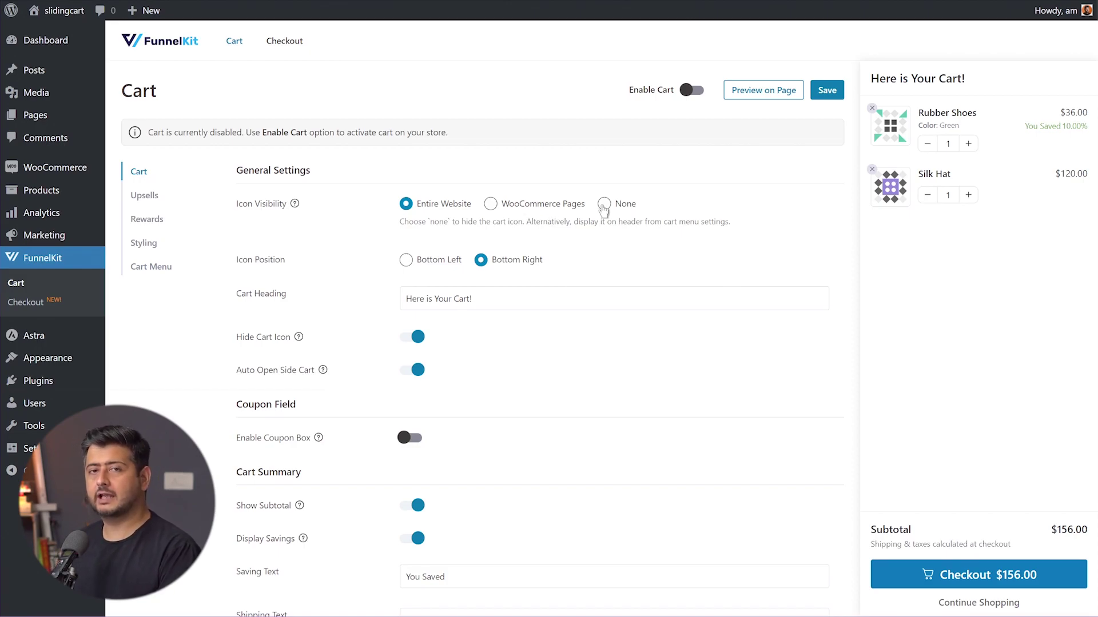
click(153, 267)
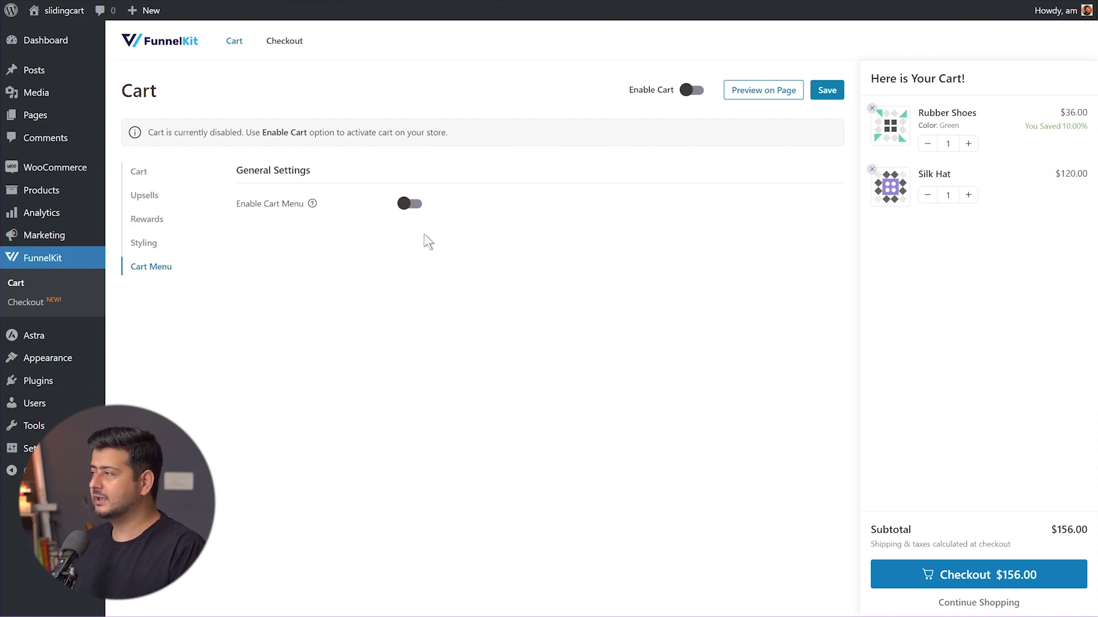
click(412, 204)
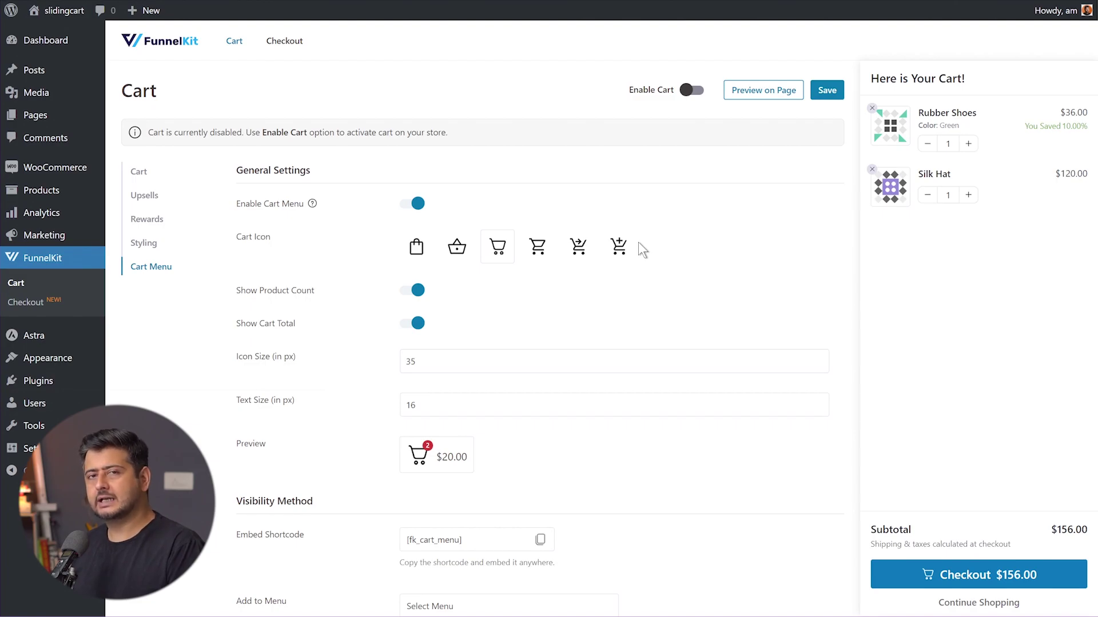
Step: Try several cart icon styles and settle on the basket icon
click(456, 250)
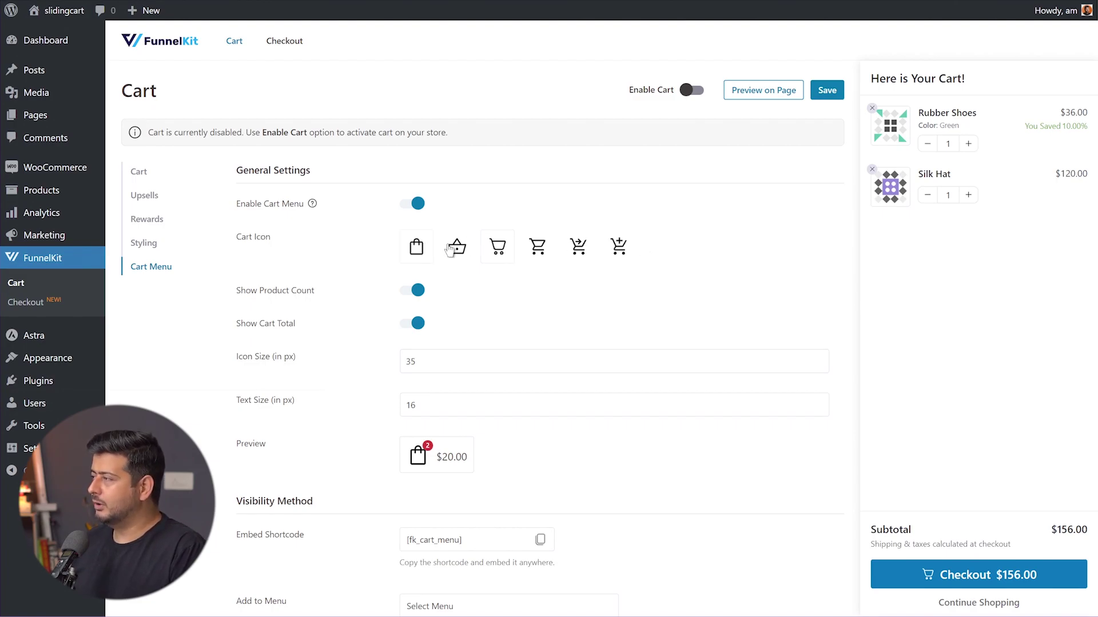
click(497, 251)
click(537, 254)
click(577, 251)
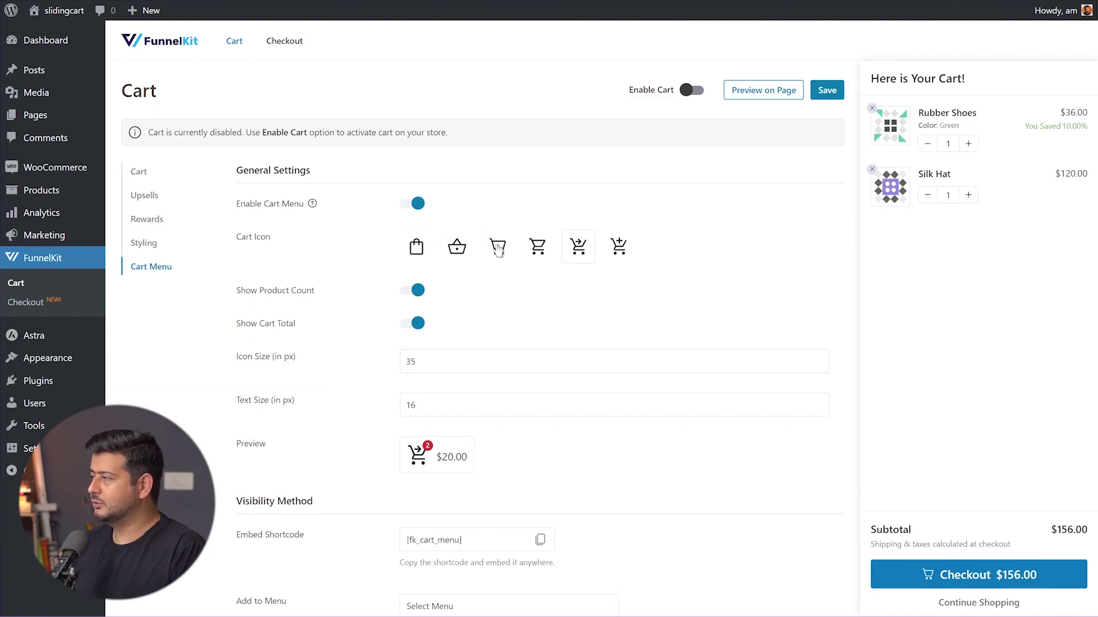
click(460, 248)
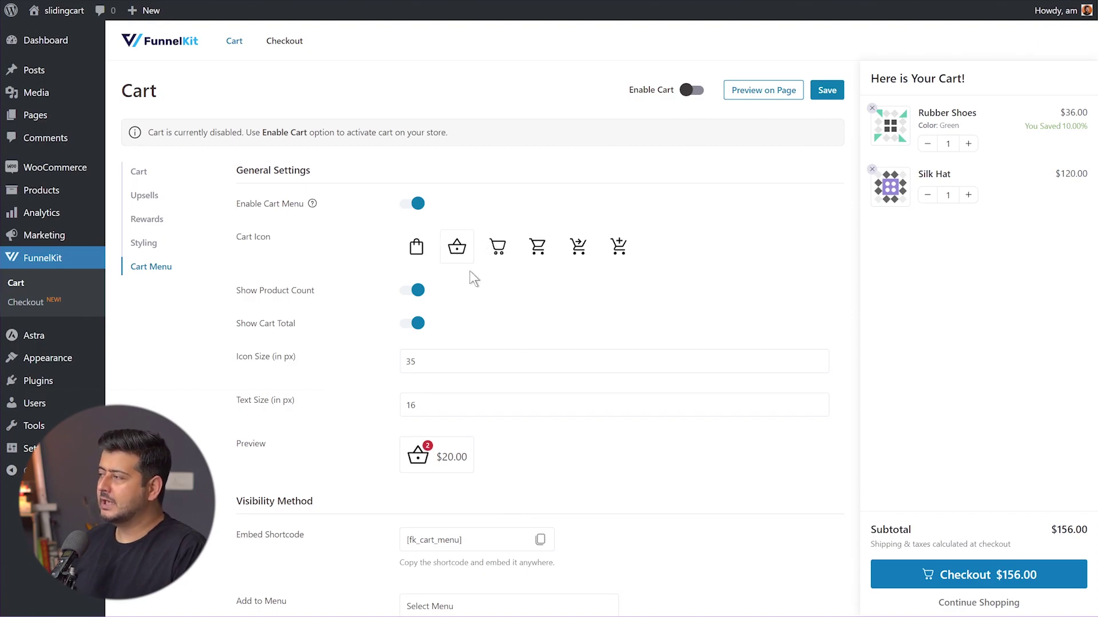
Step: Toggle Show Product Count and Show Cart Total off and back on, keeping both visible
click(420, 292)
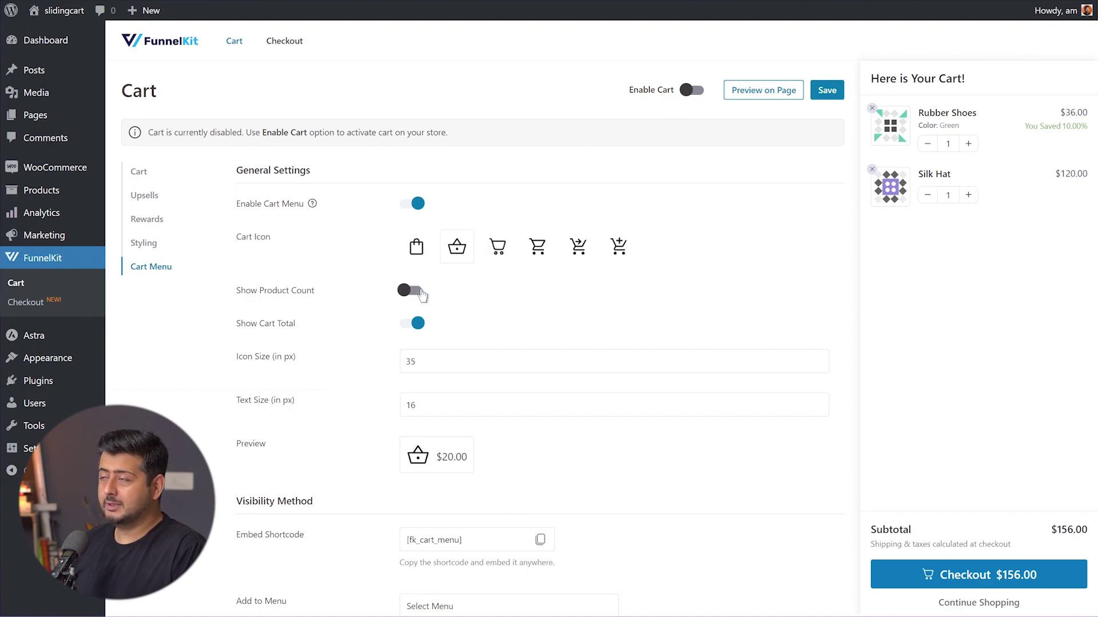
click(416, 291)
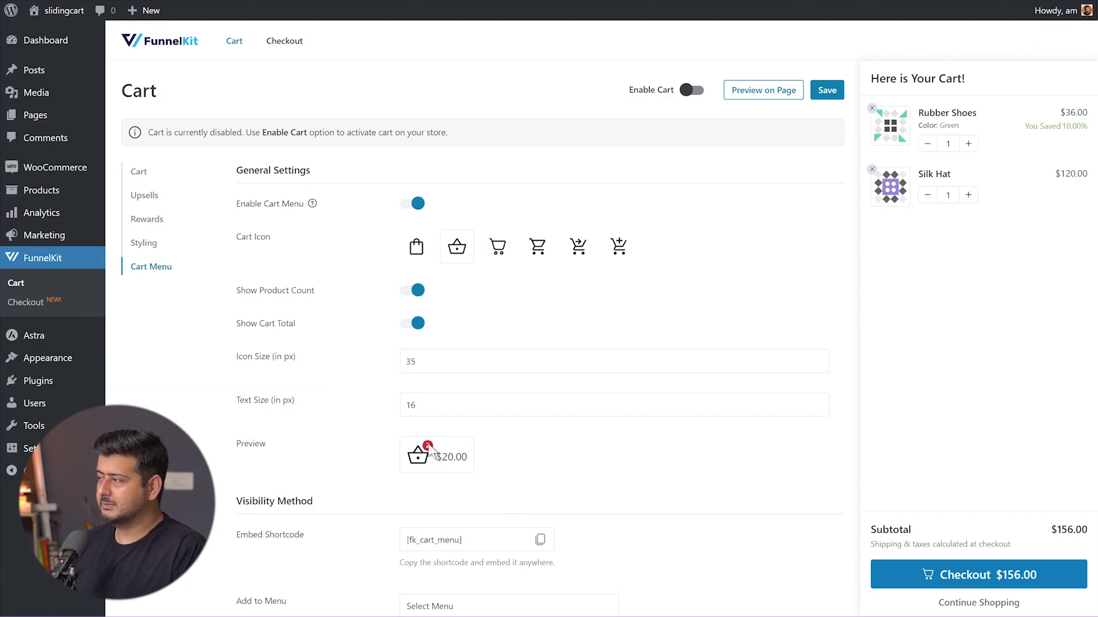
click(416, 325)
click(417, 326)
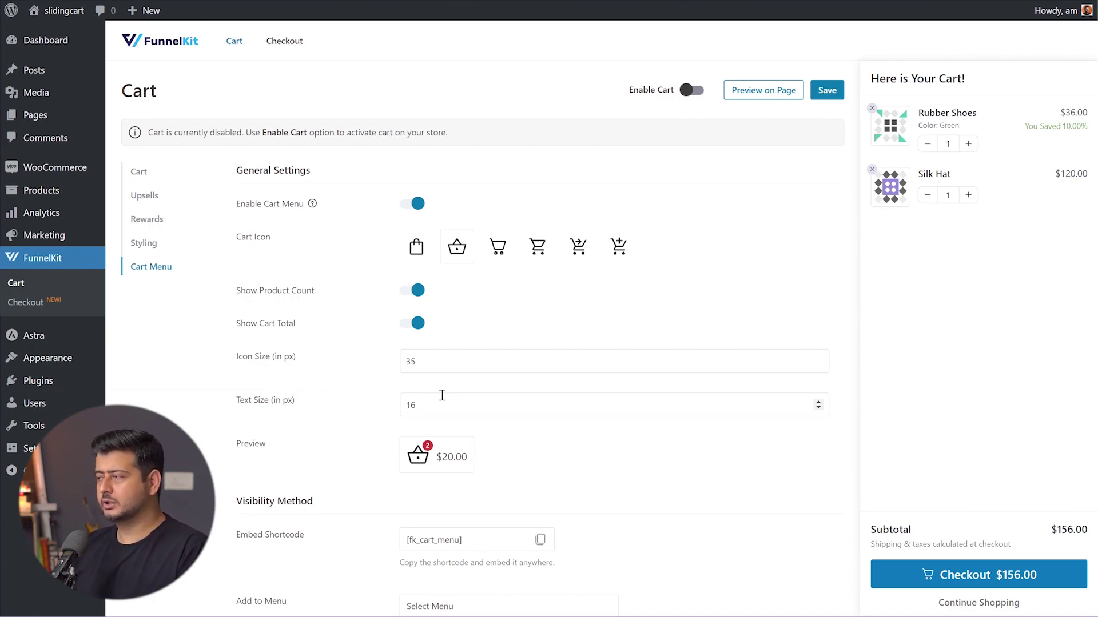
scroll(394, 368, down, 3)
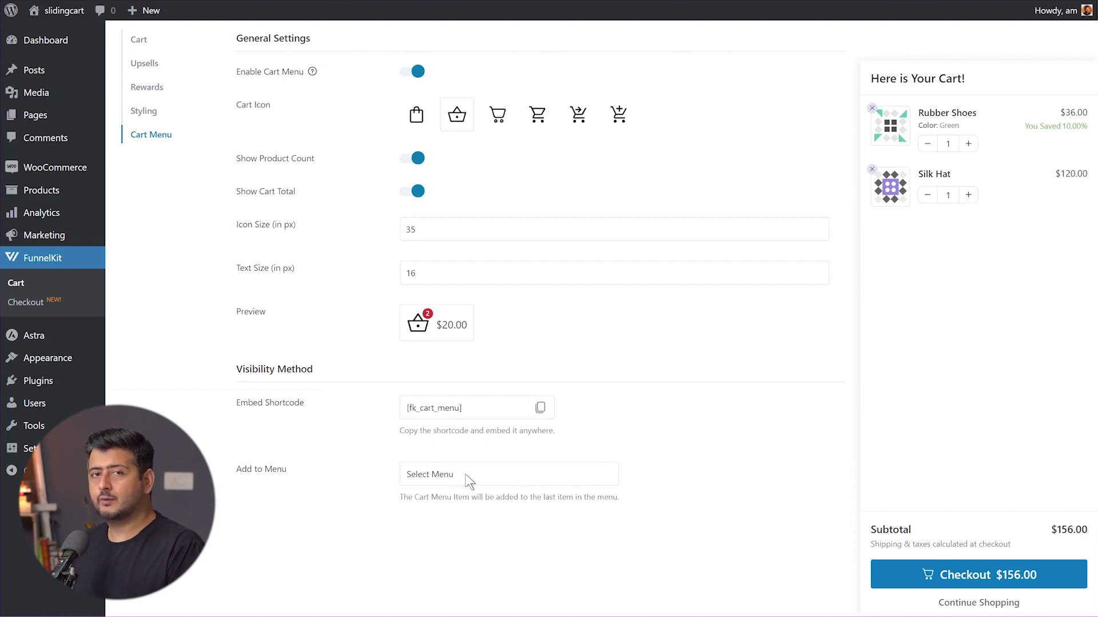
Step: Add the cart menu item to the Main menu and save the settings
click(518, 476)
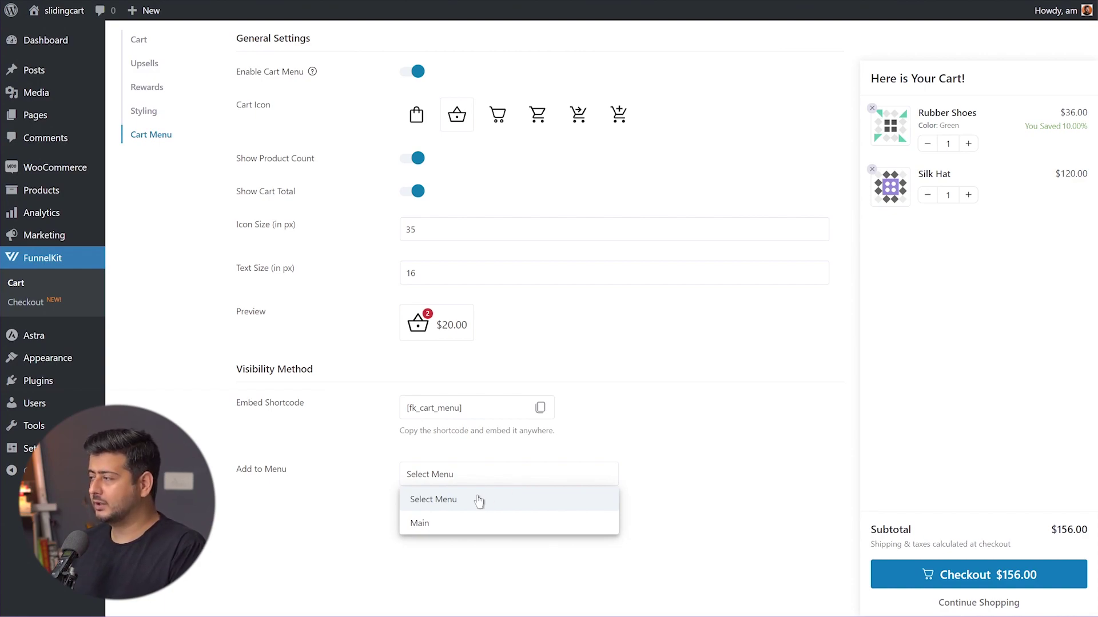
click(427, 522)
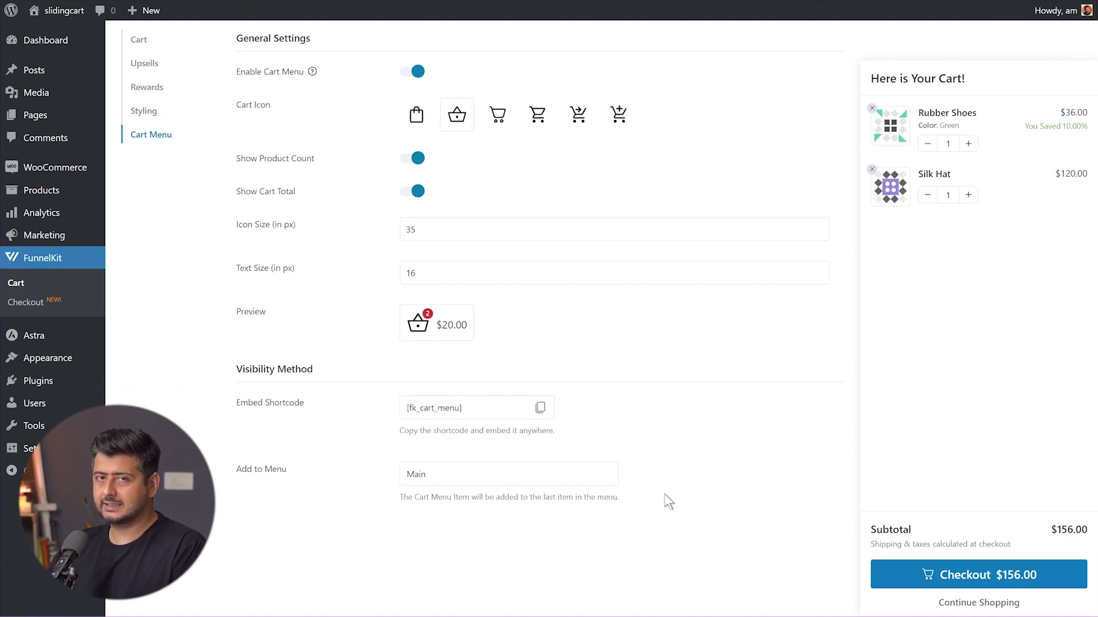
scroll(665, 494, up, 3)
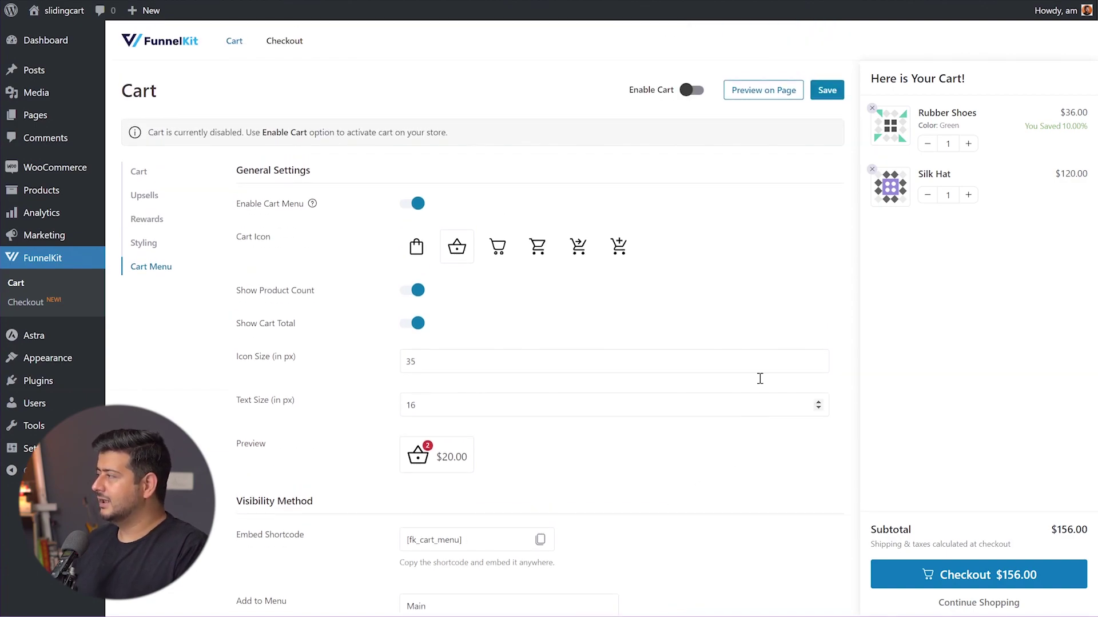
click(828, 92)
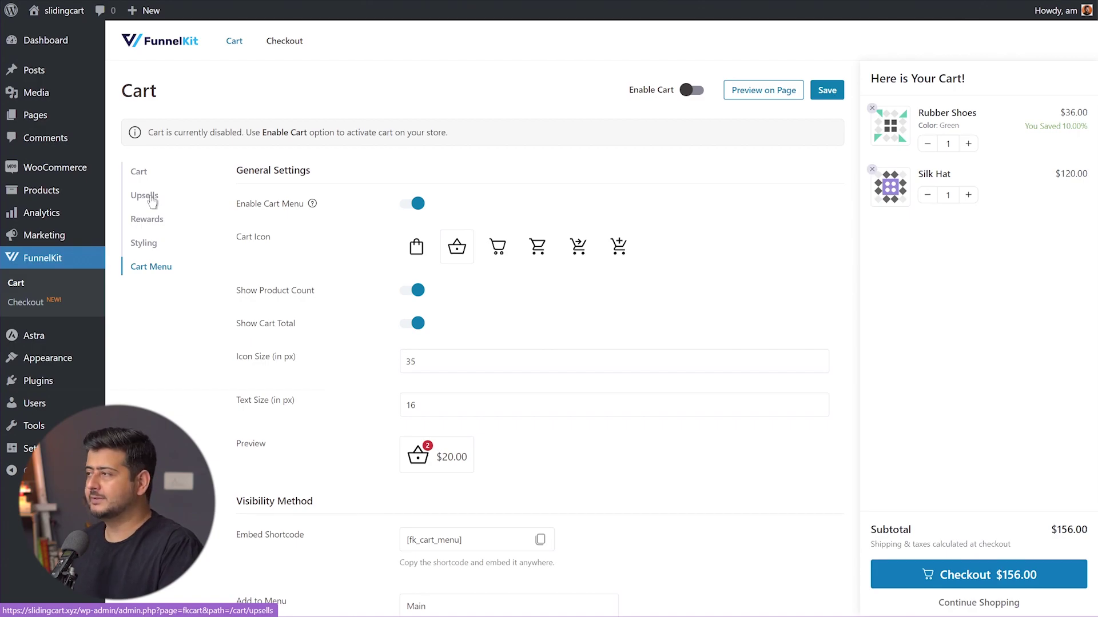
click(147, 198)
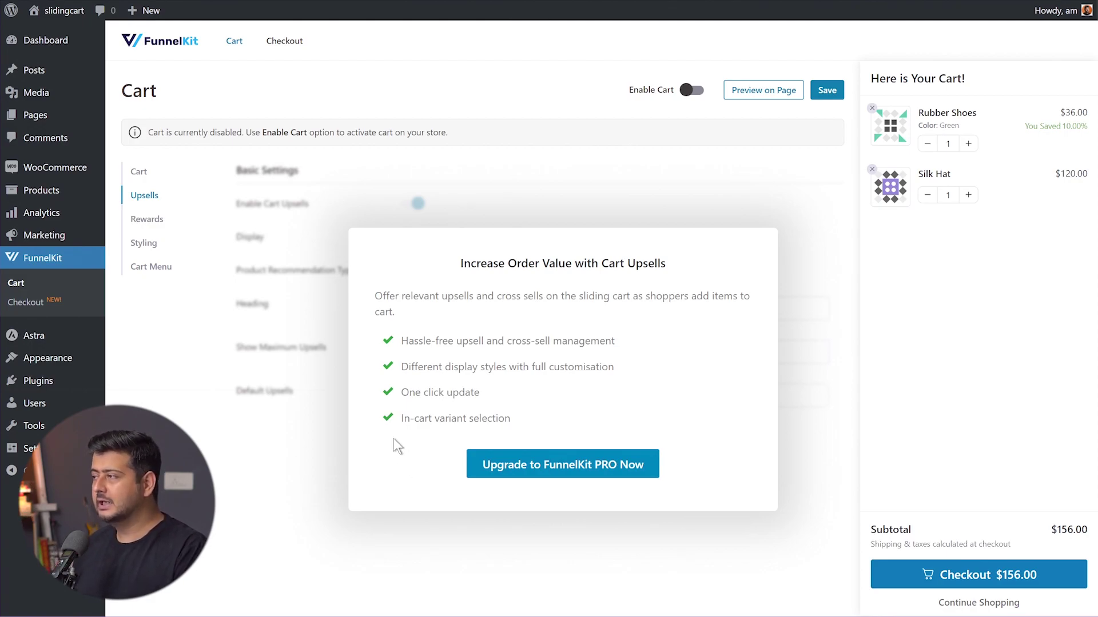
click(146, 219)
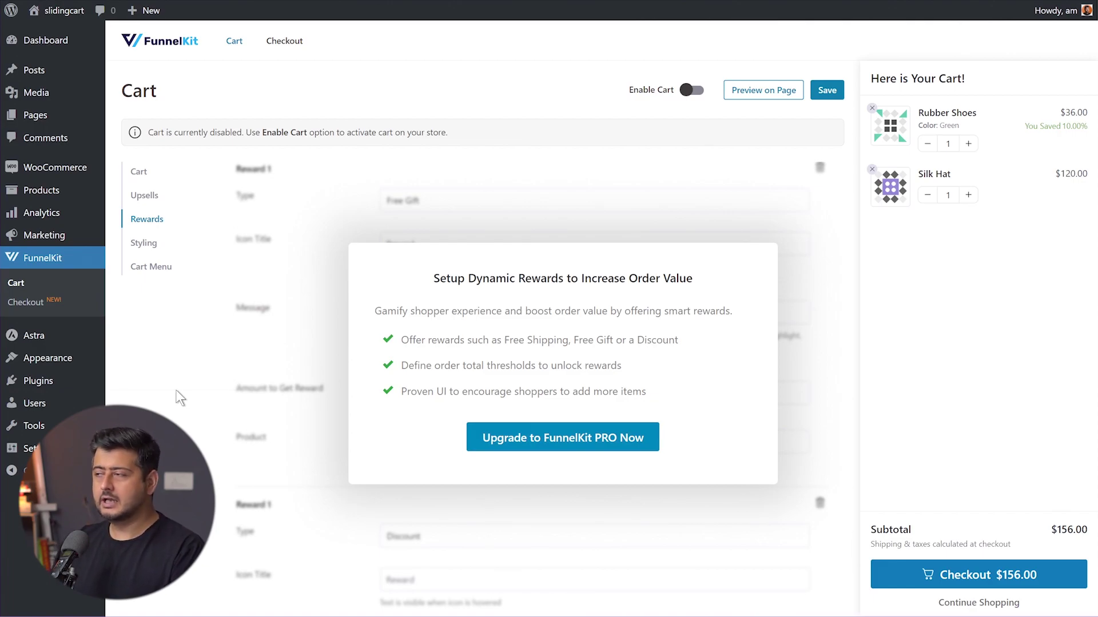
click(149, 243)
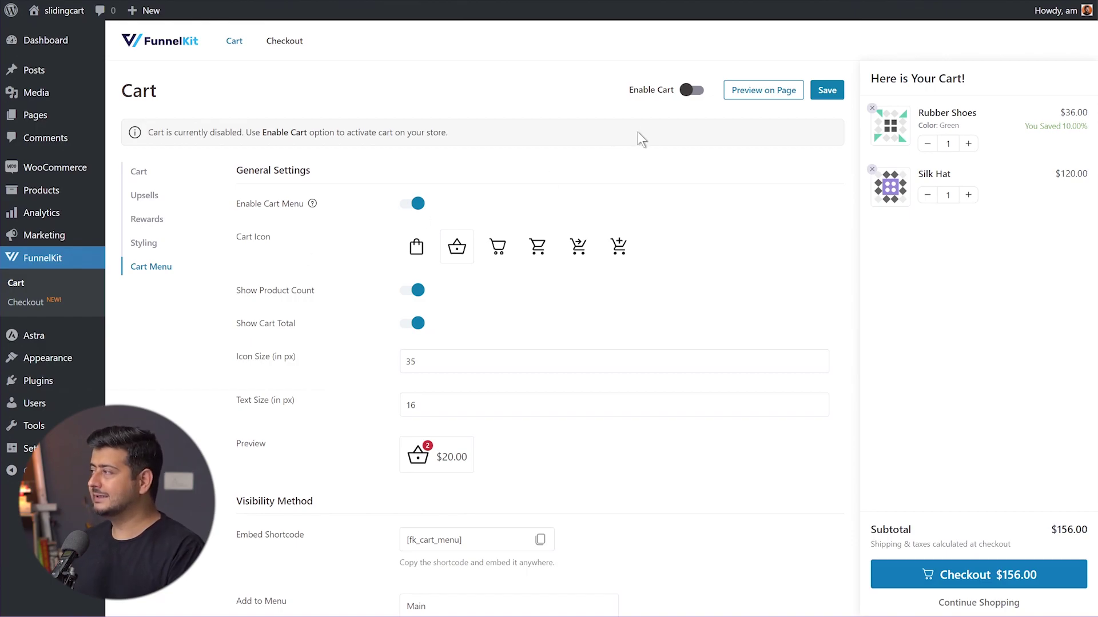
Step: Enable the sliding cart, save it, and preview it on the live site
click(691, 91)
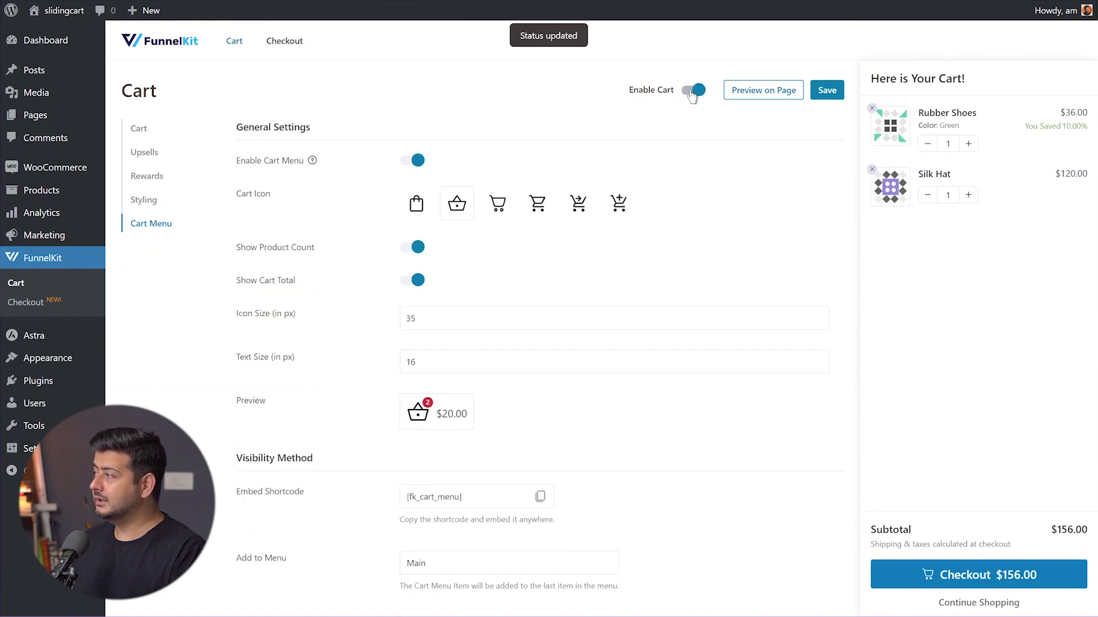
click(833, 95)
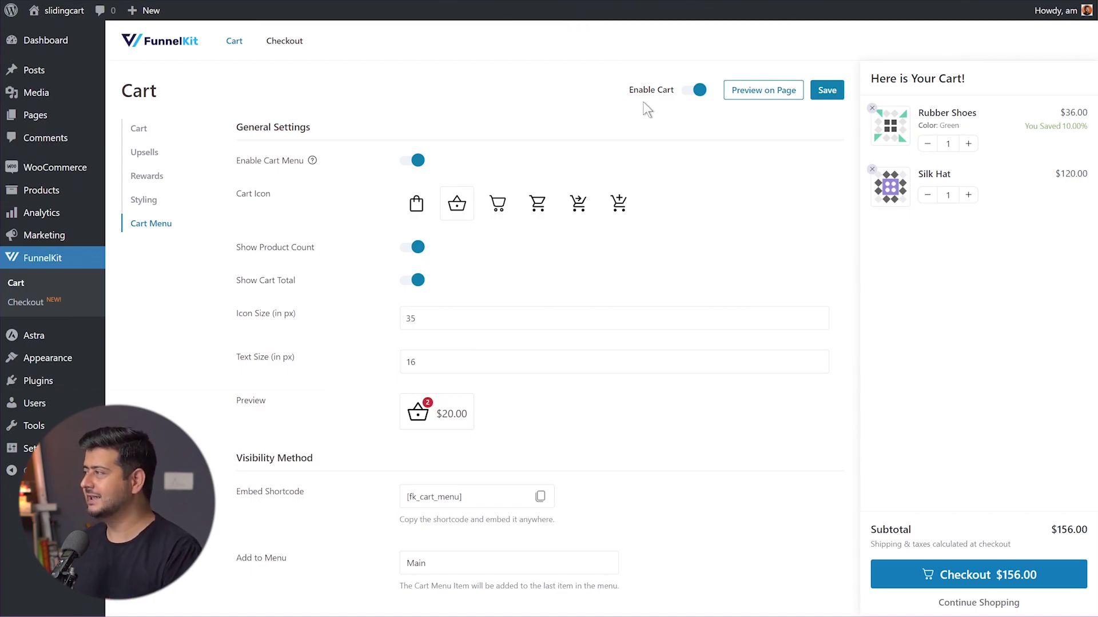
click(755, 86)
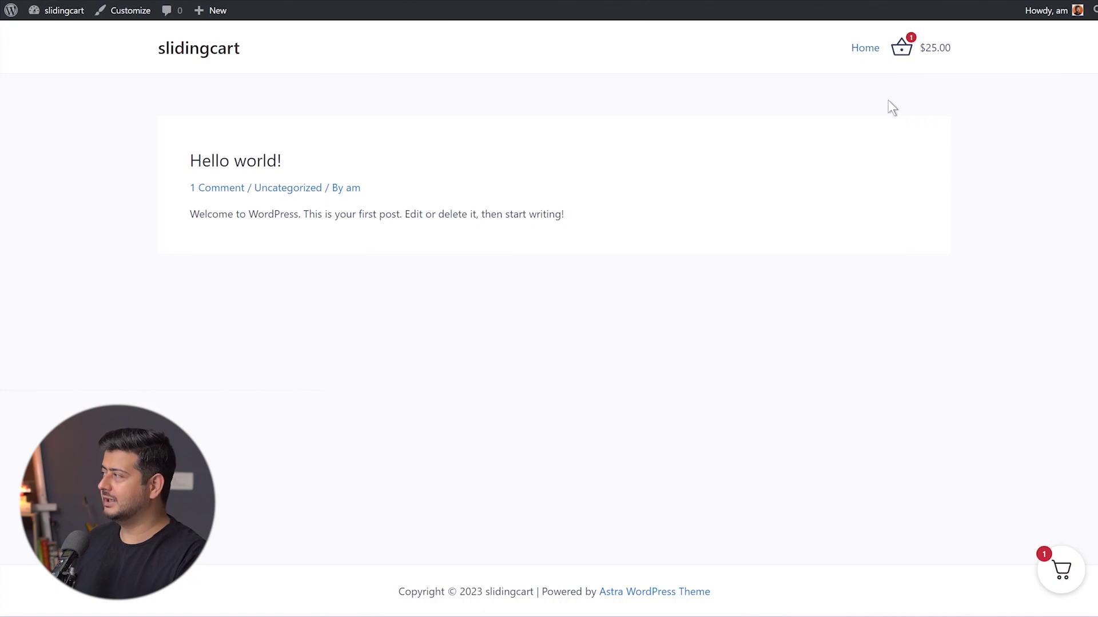
Step: Open the sliding cart from the header basket and the floating button, showing the $25.00 Jacket
click(916, 48)
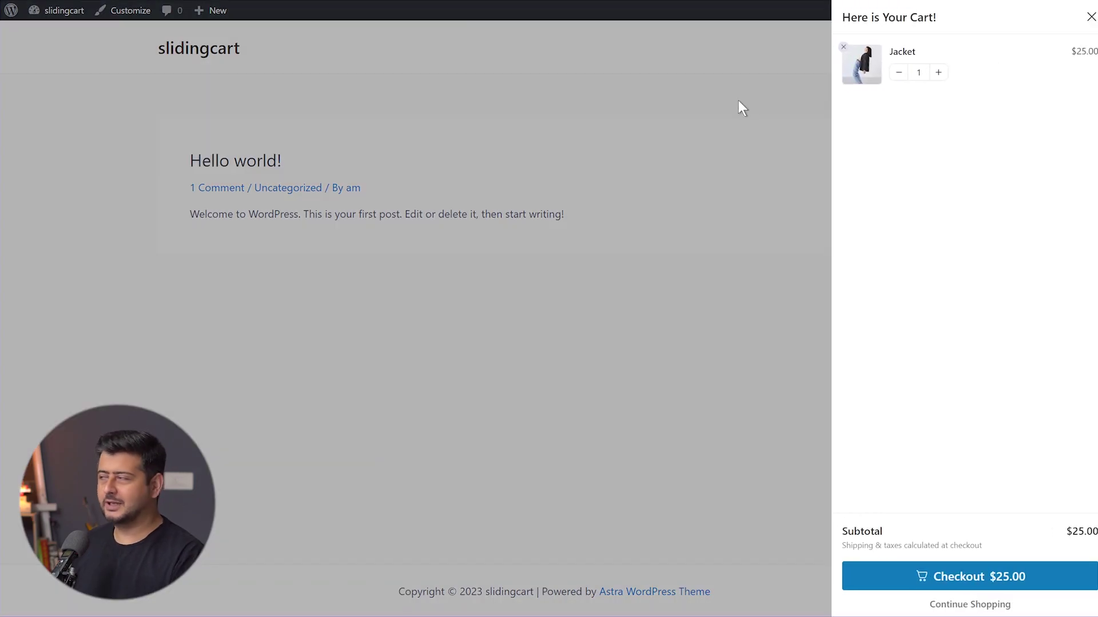
click(688, 363)
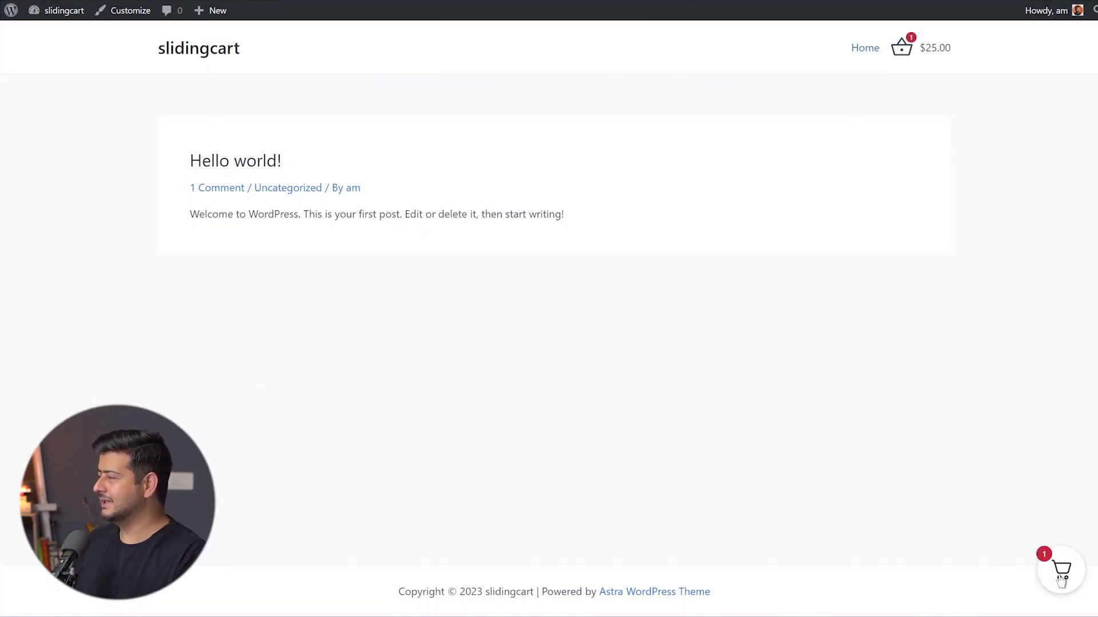
click(1062, 571)
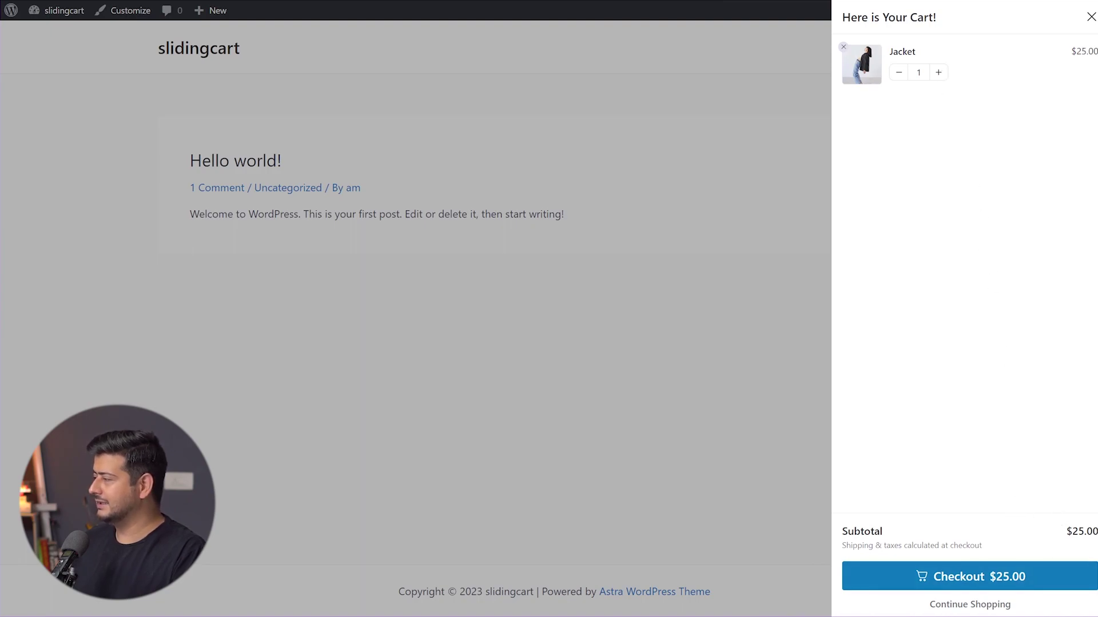
click(971, 604)
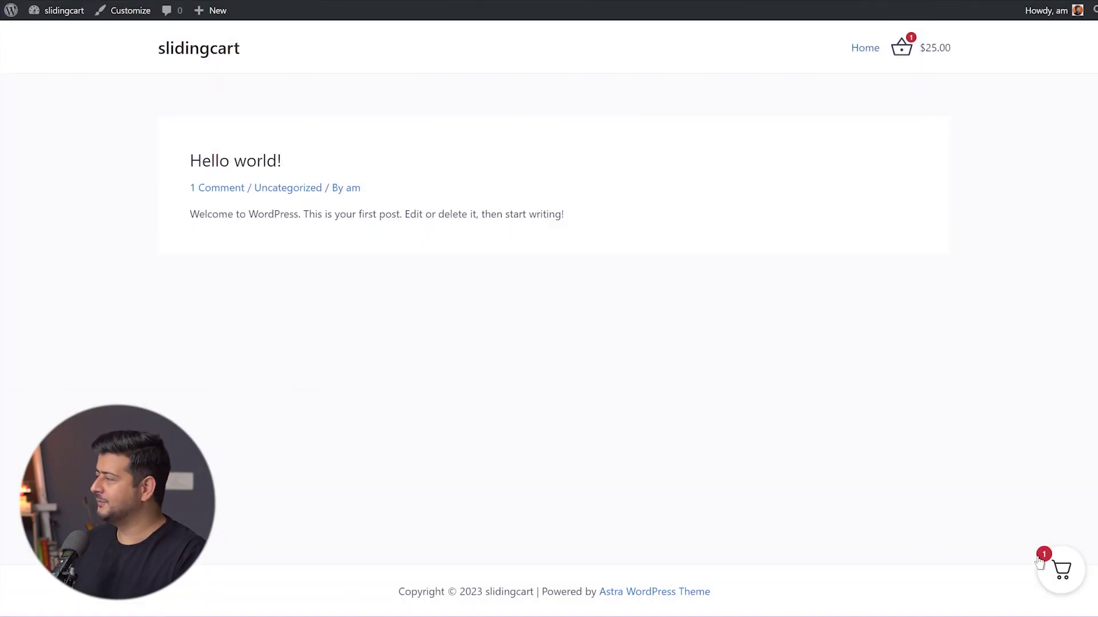
click(1059, 570)
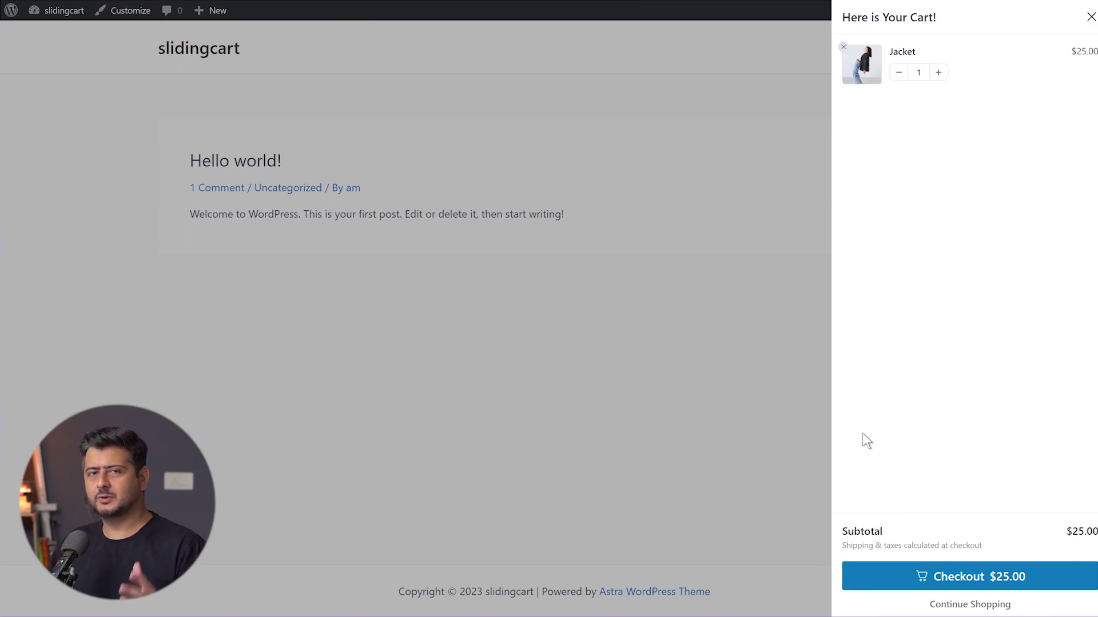